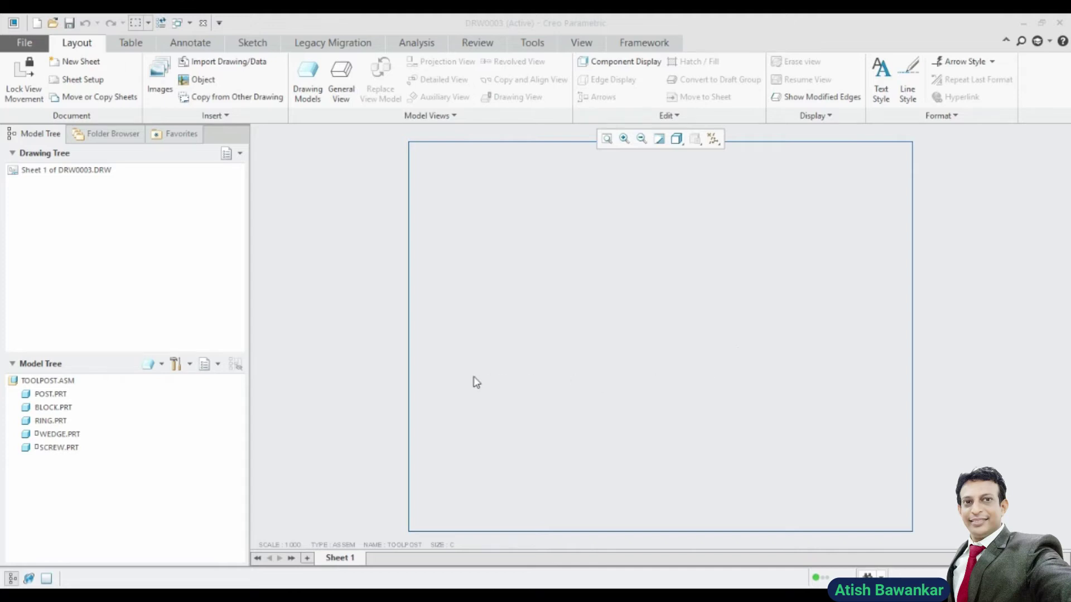
Try to add toolpost.asm from the TOOL POST folder to the drawing's models
{"action": "scroll", "coordinate": [719, 435], "scroll_direction": "down", "scroll_amount": 2}
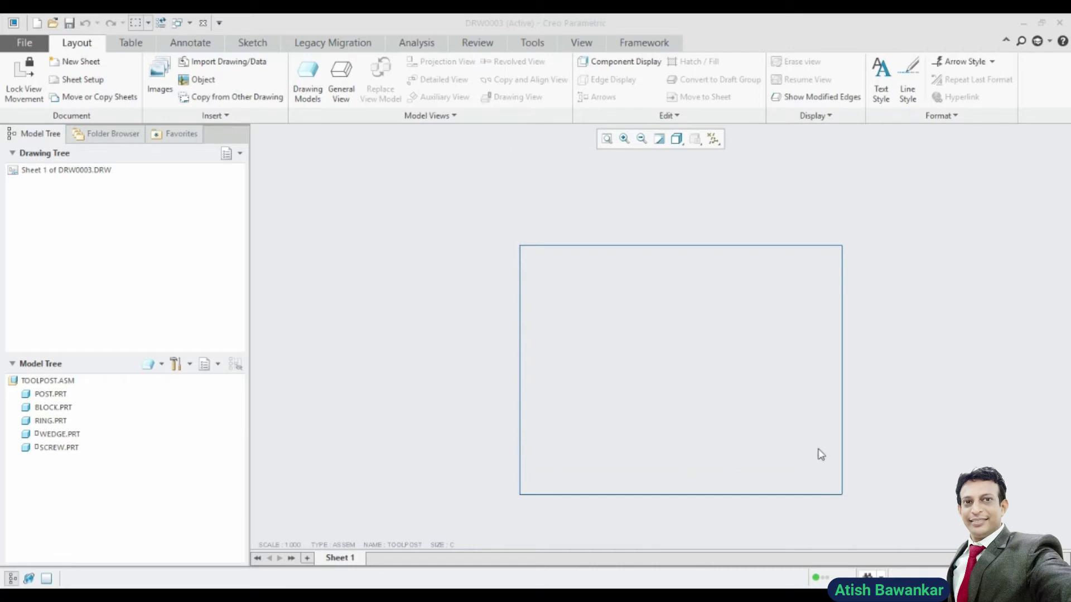
{"action": "scroll", "coordinate": [824, 454], "scroll_direction": "up", "scroll_amount": 1}
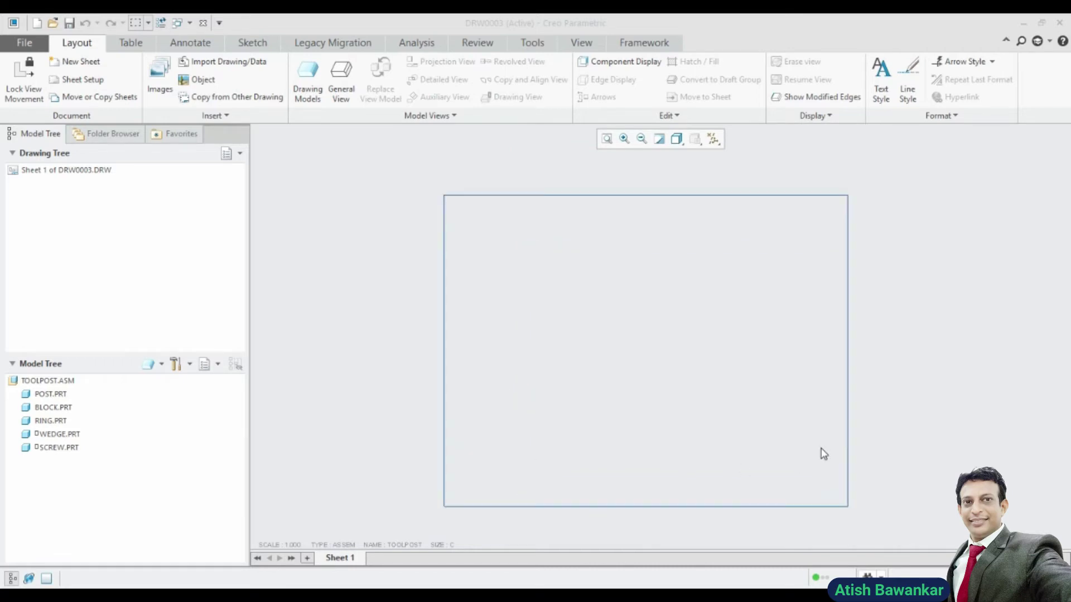
{"action": "left_click", "coordinate": [309, 94]}
{"action": "left_click", "coordinate": [1013, 167]}
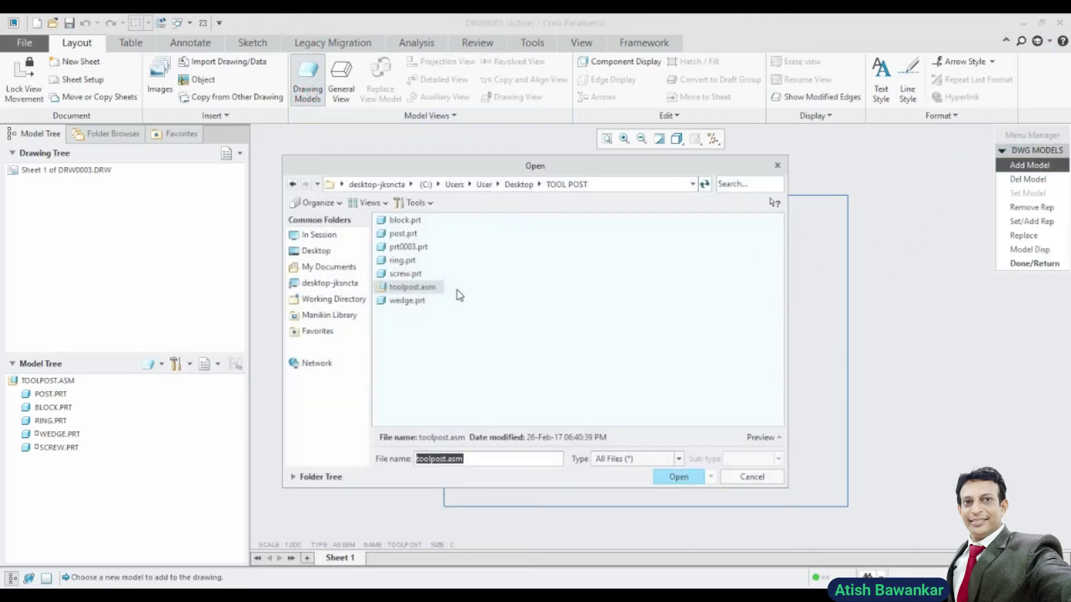
{"action": "left_click", "coordinate": [413, 288]}
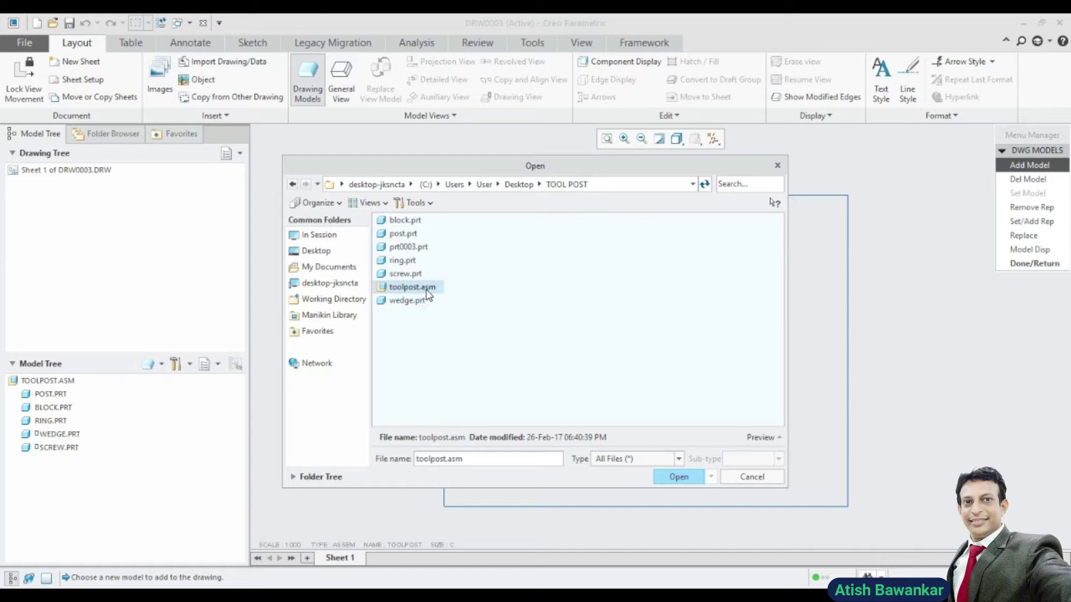
{"action": "left_click", "coordinate": [679, 477]}
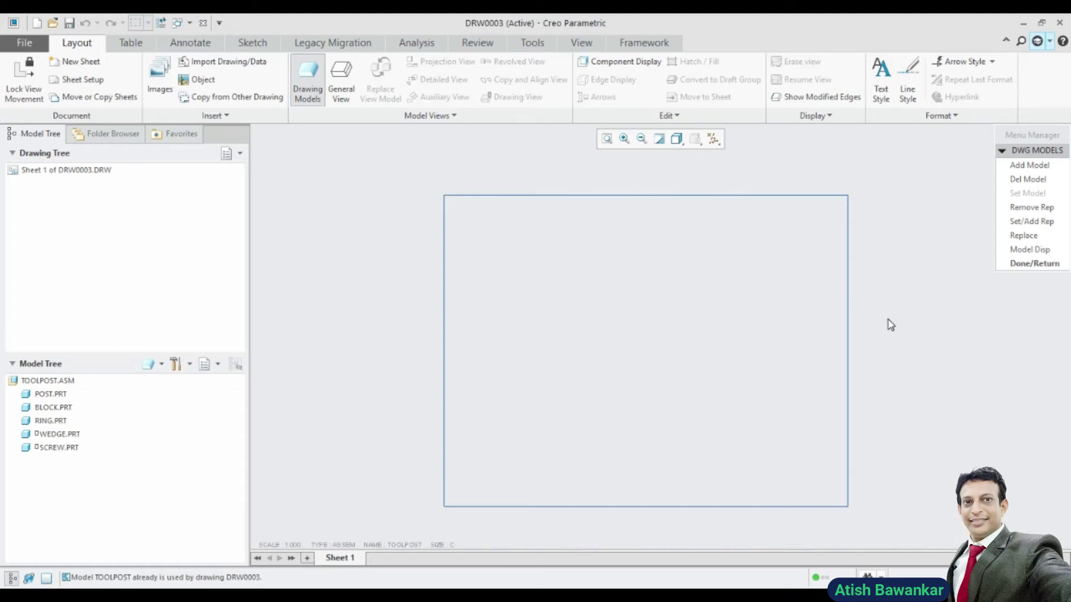
{"action": "left_click", "coordinate": [1023, 263]}
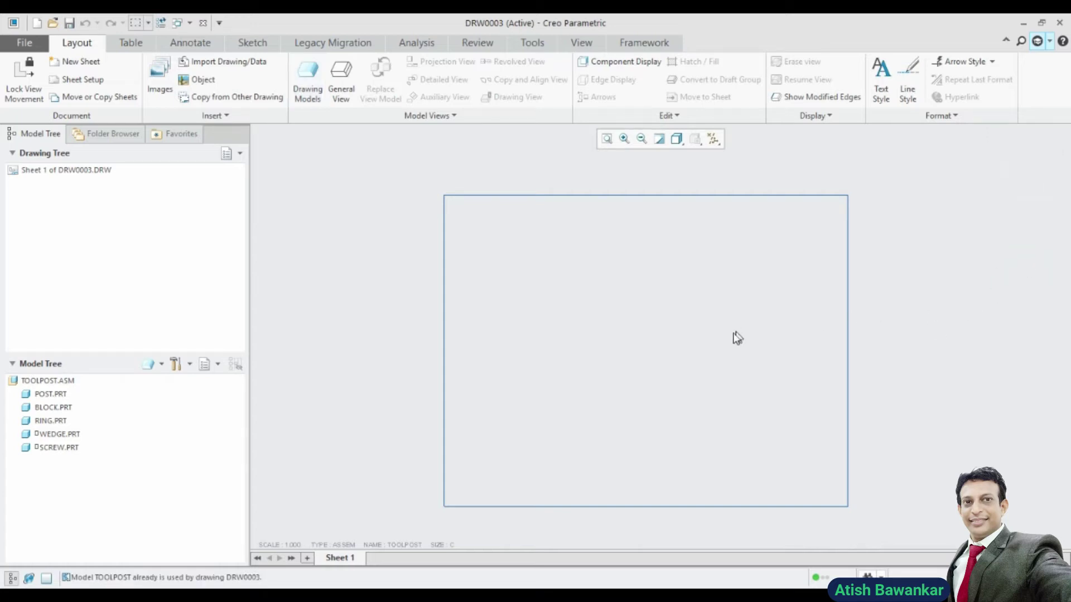
Place a general view of the toolpost assembly in the left part of the sheet, using No Combined State
{"action": "middle_click_drag", "start_coordinate": [729, 334], "coordinate": [710, 320]}
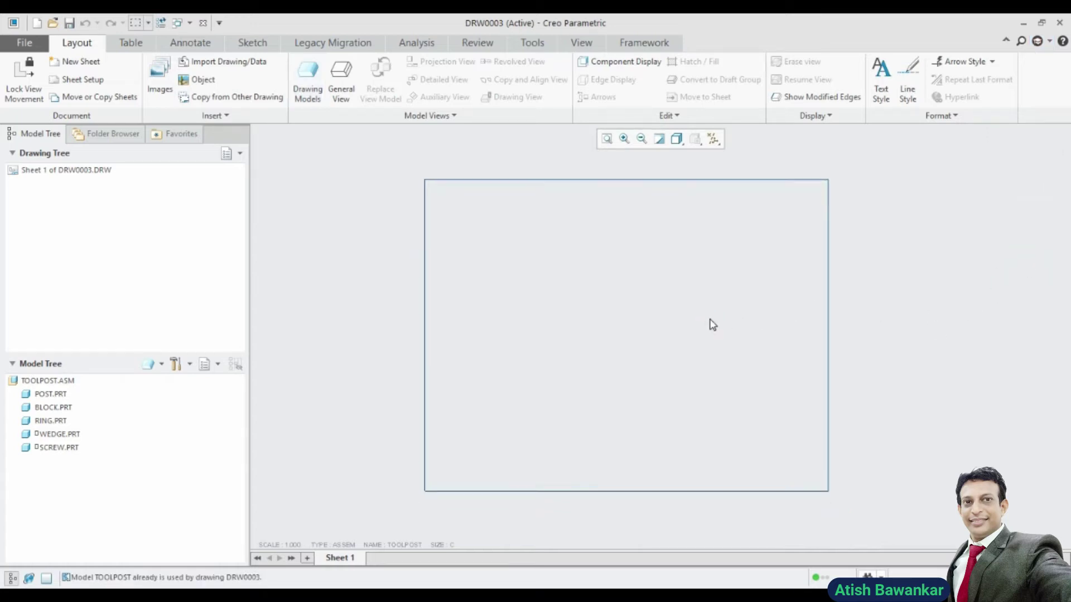
{"action": "left_click", "coordinate": [346, 89]}
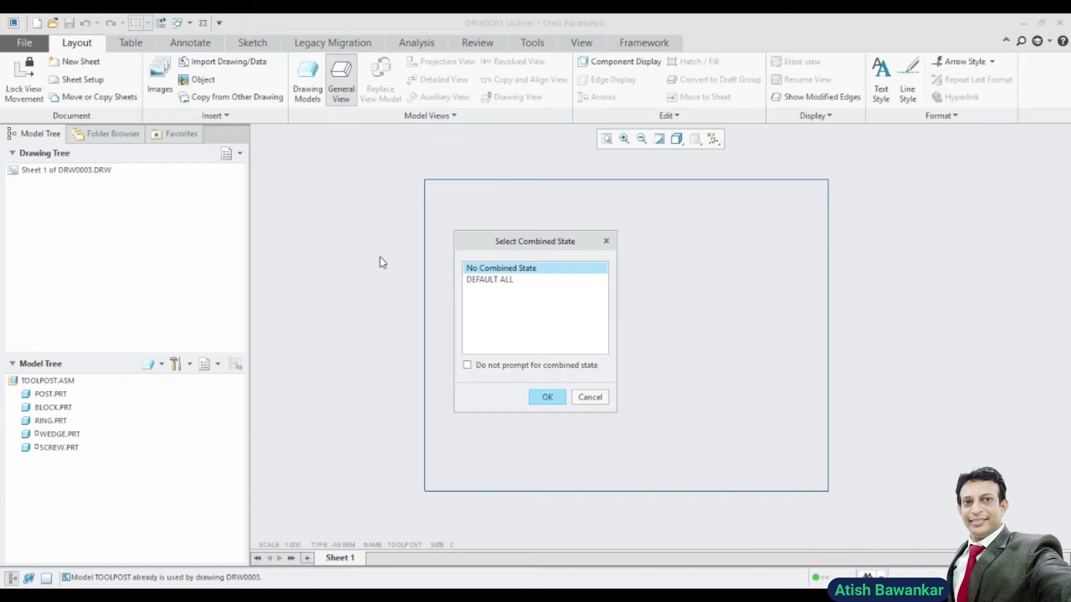
{"action": "left_click", "coordinate": [548, 397]}
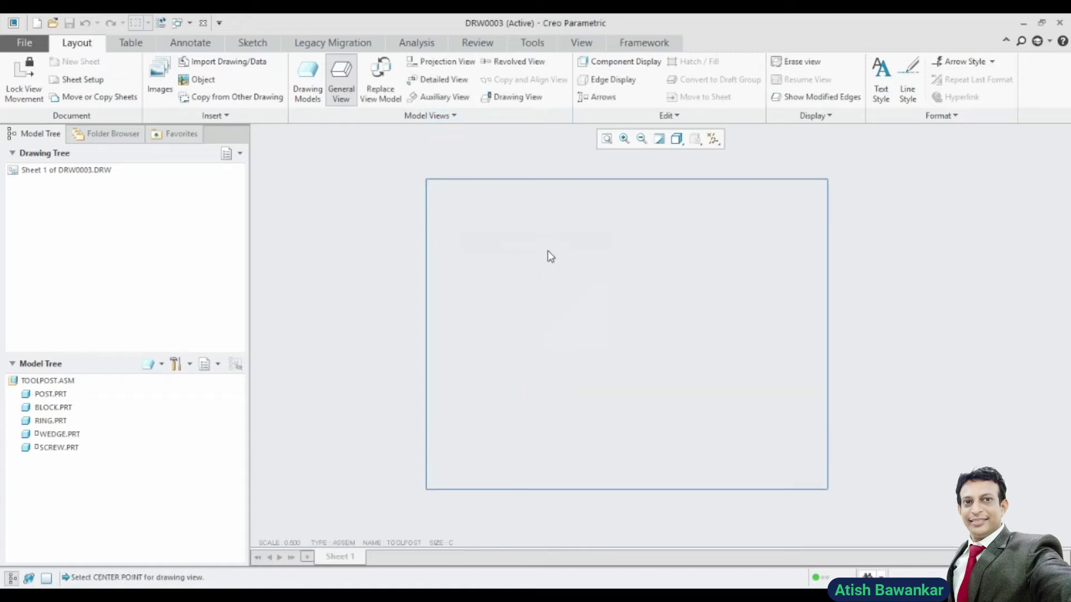
{"action": "scroll", "coordinate": [586, 301], "scroll_direction": "down", "scroll_amount": 1}
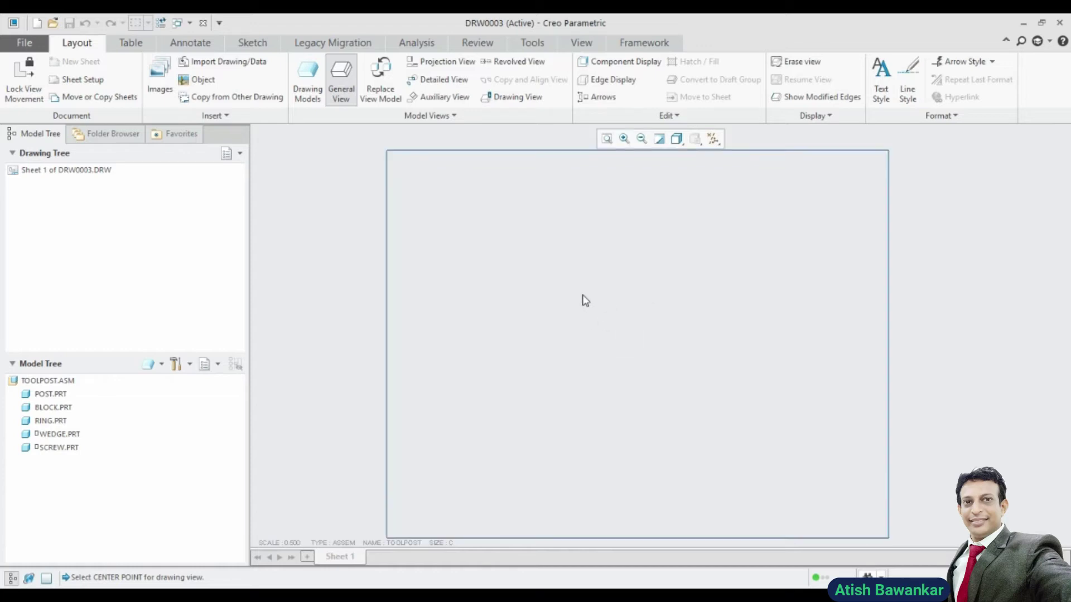
{"action": "left_click", "coordinate": [480, 306]}
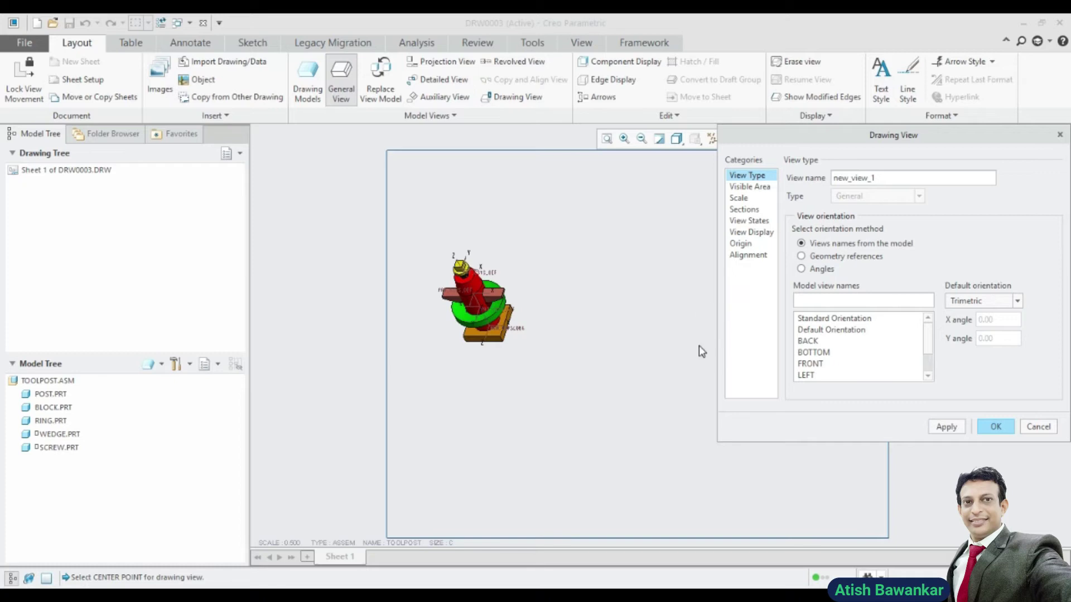
Orient the new general view to the FRONT model view
{"action": "scroll", "coordinate": [700, 350], "scroll_direction": "up", "scroll_amount": 1}
{"action": "middle_click_drag", "start_coordinate": [659, 344], "coordinate": [636, 333]}
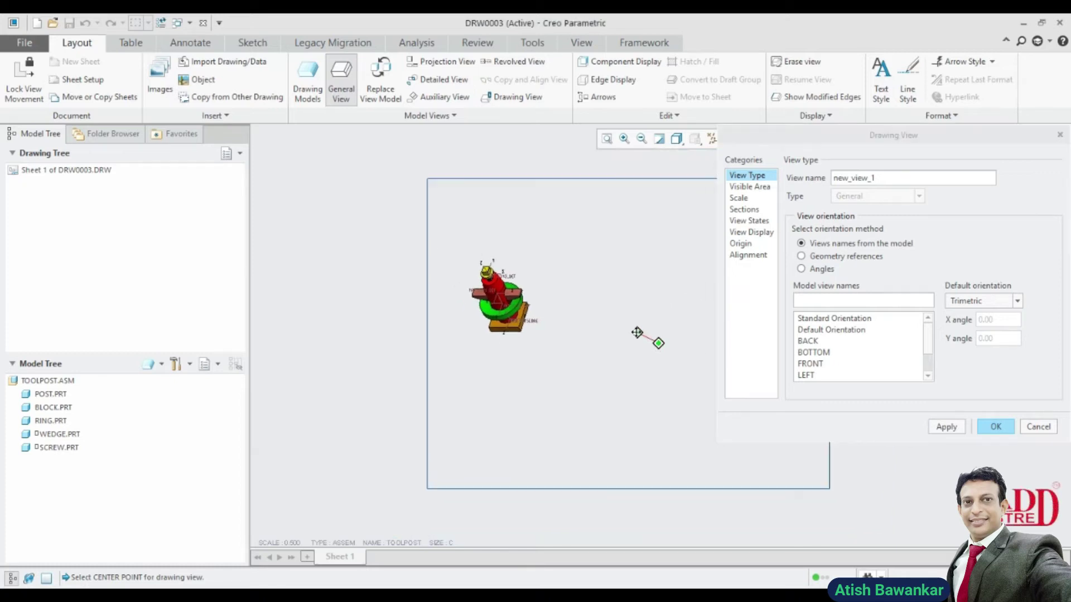
{"action": "left_click", "coordinate": [812, 365]}
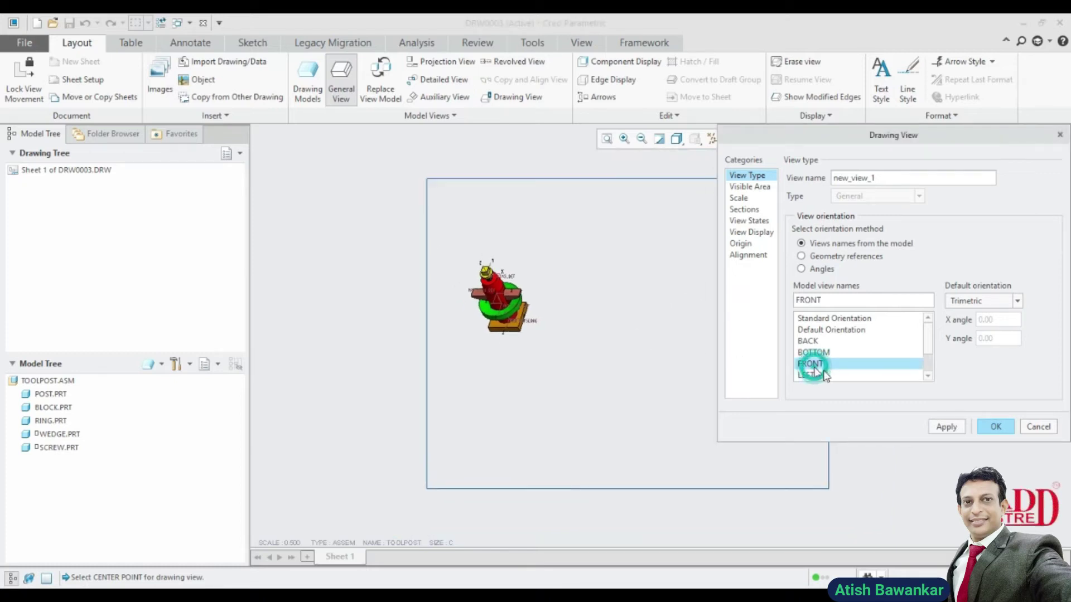
{"action": "left_click", "coordinate": [934, 426]}
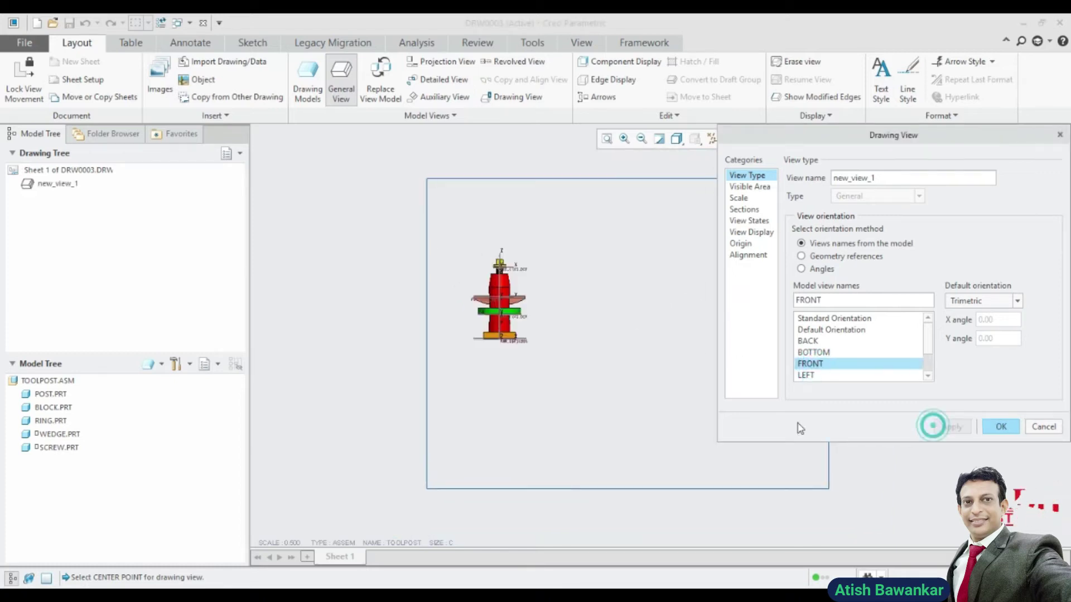
Give the general view a custom scale of 0.7
{"action": "left_click", "coordinate": [738, 198]}
{"action": "left_click", "coordinate": [789, 191]}
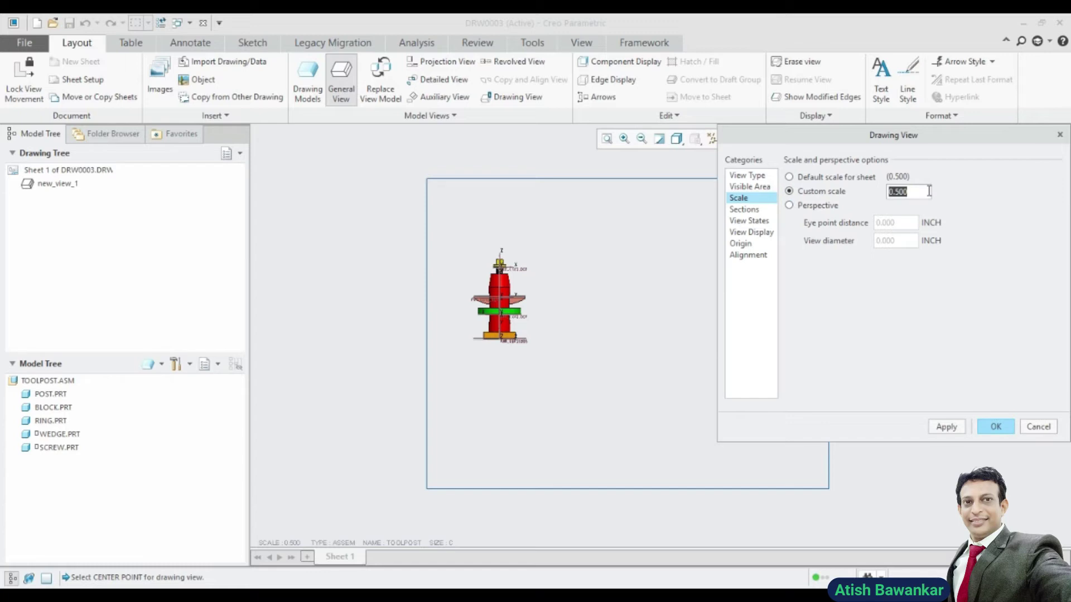
{"action": "type", "text": "0.7"}
{"action": "left_click", "coordinate": [947, 427]}
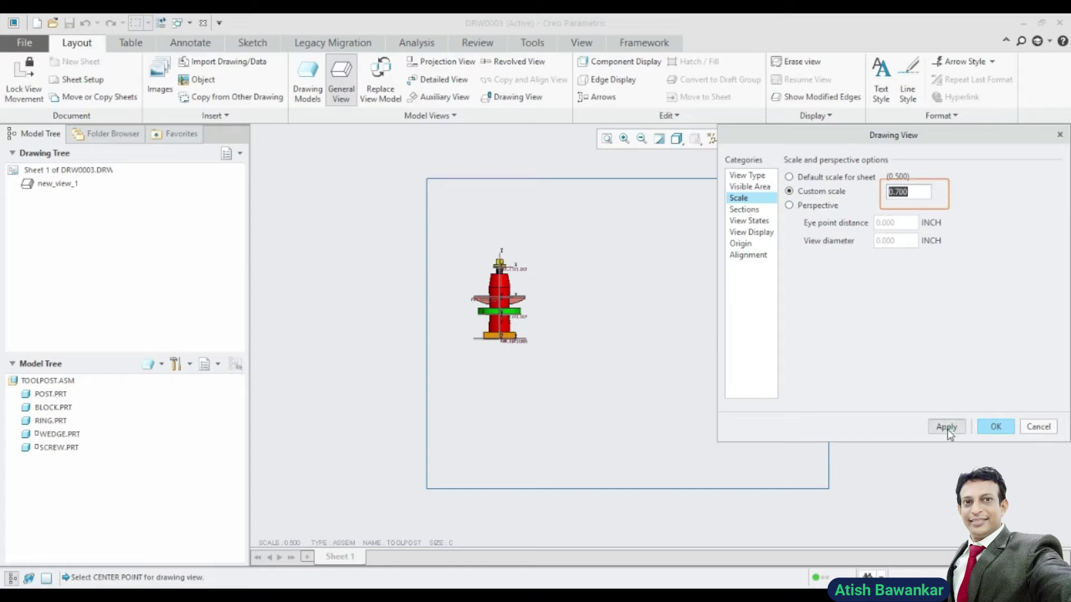
{"action": "scroll", "coordinate": [511, 229], "scroll_direction": "up", "scroll_amount": 1}
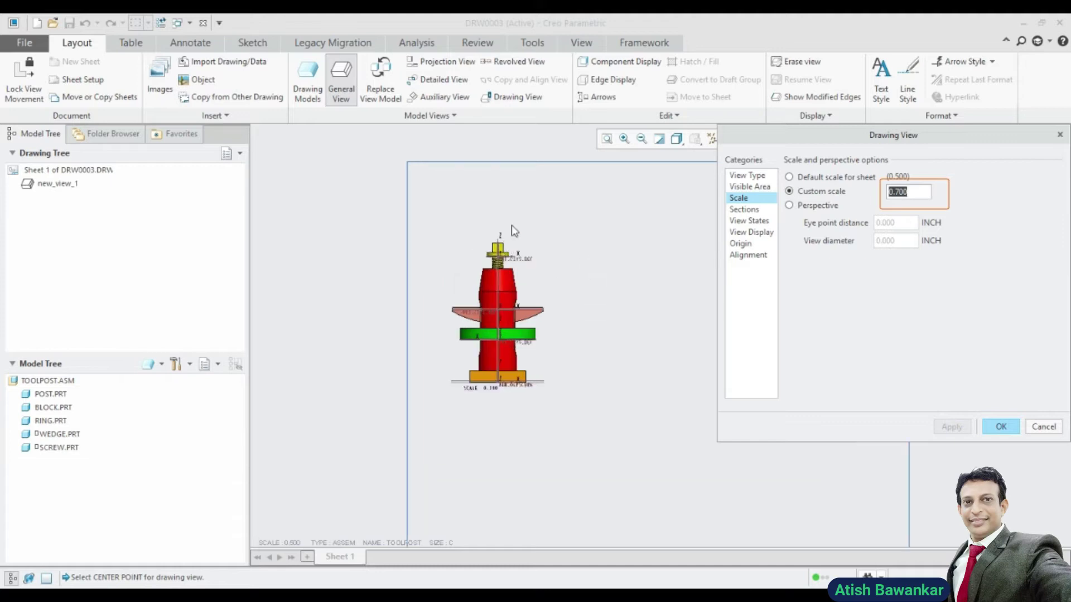
{"action": "scroll", "coordinate": [549, 299], "scroll_direction": "down", "scroll_amount": 2}
{"action": "middle_click_drag", "start_coordinate": [595, 326], "coordinate": [546, 337]}
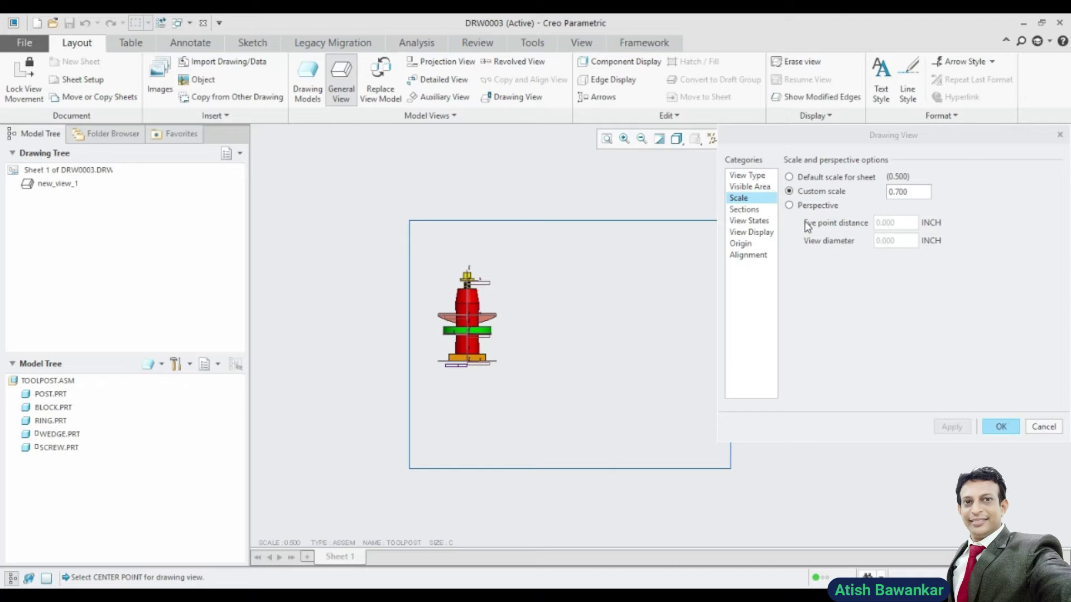
Explode the components in the general view using the assembly explode state EXP0001
{"action": "left_click", "coordinate": [755, 222]}
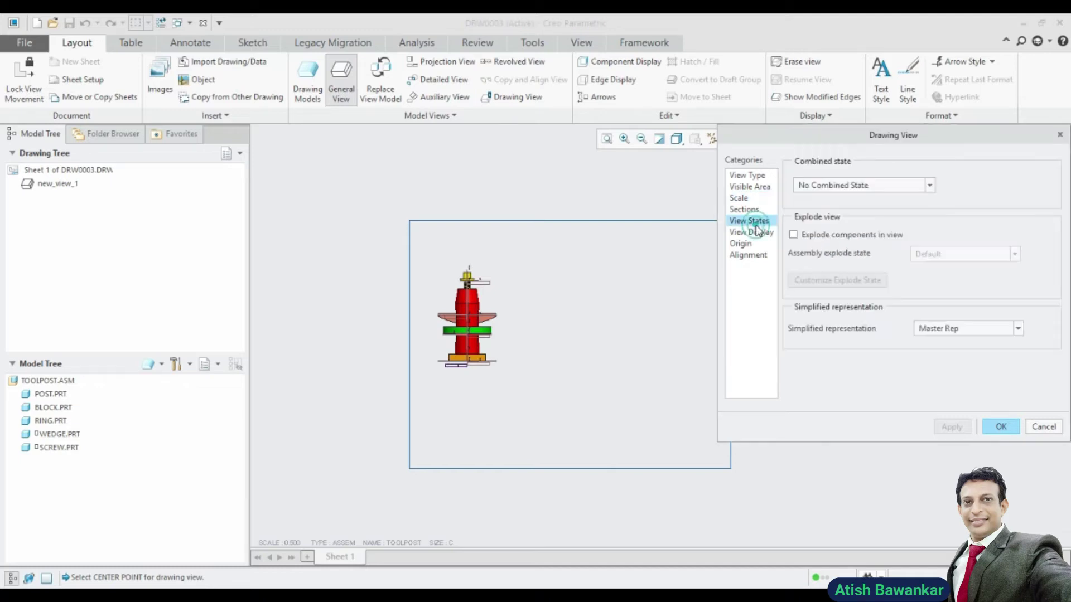
{"action": "left_click", "coordinate": [793, 235]}
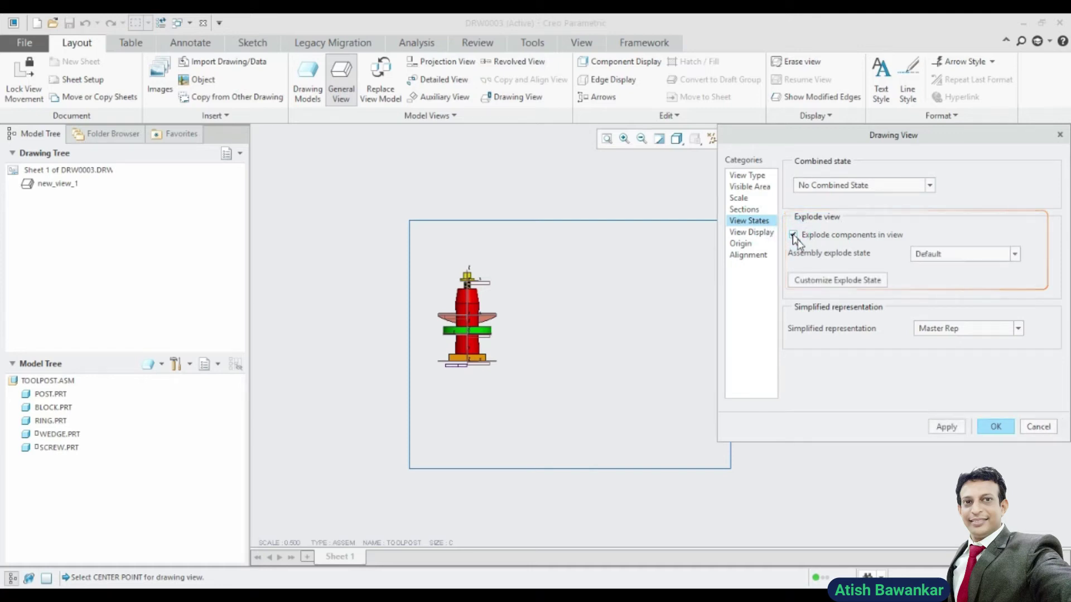
{"action": "left_click", "coordinate": [1014, 254]}
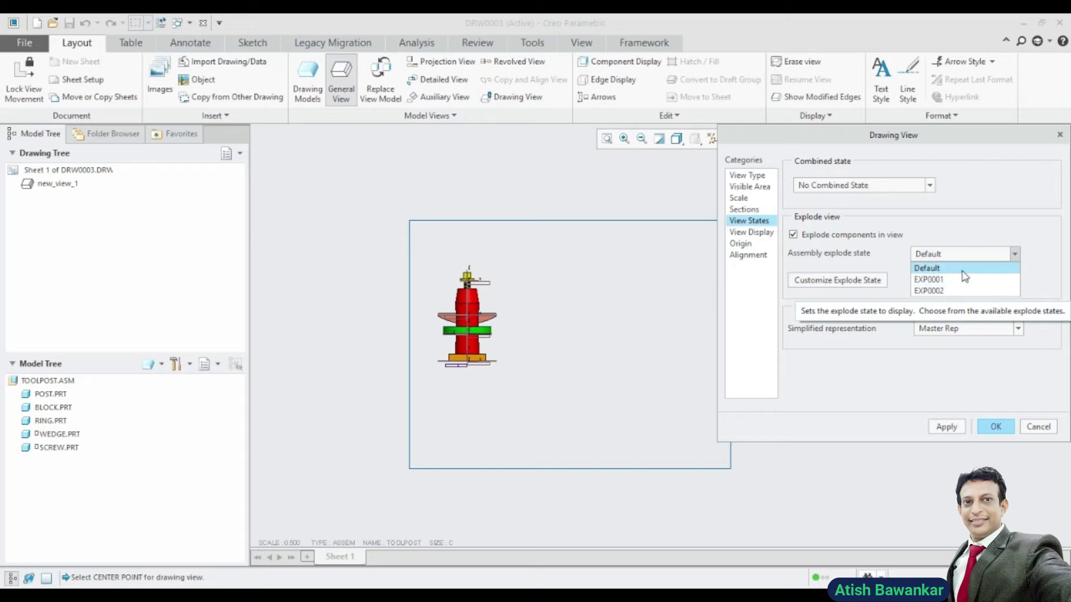
{"action": "left_click", "coordinate": [936, 283]}
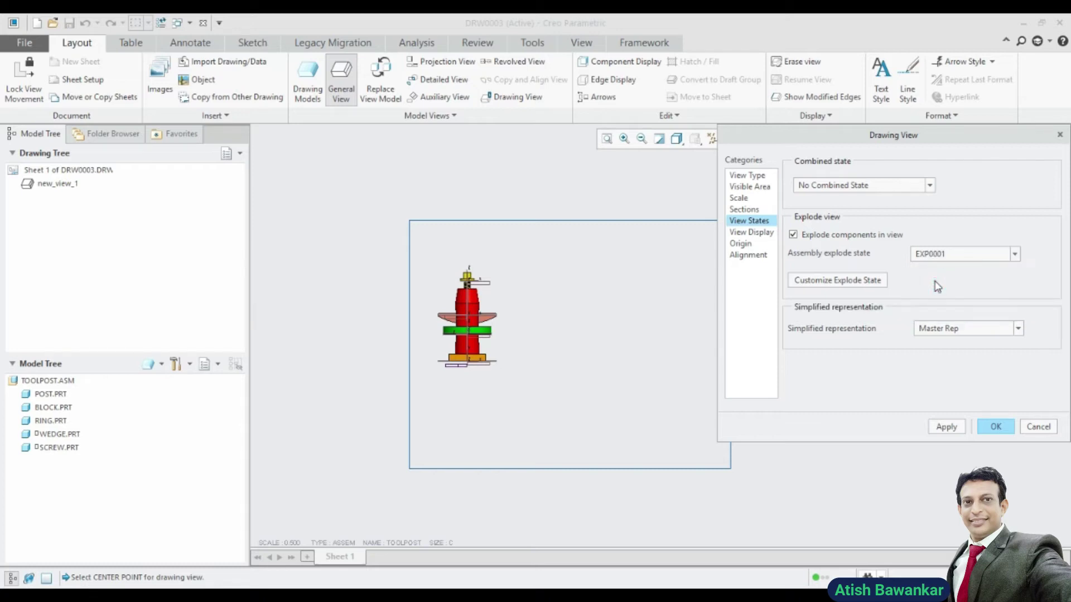
{"action": "left_click", "coordinate": [946, 428]}
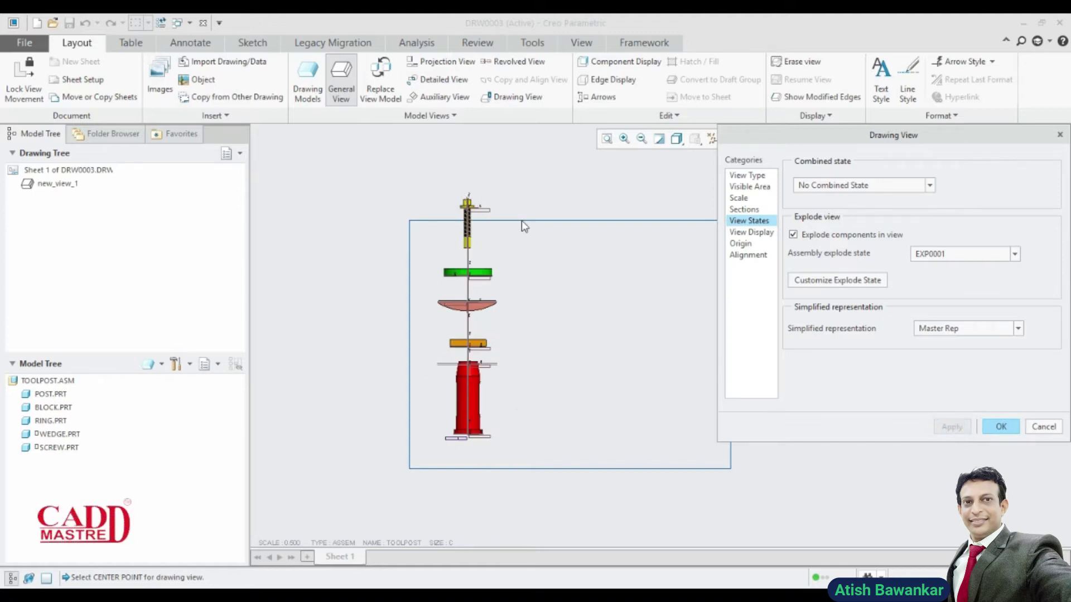
Try the explode state EXP0002 on the view and return it to EXP0001
{"action": "left_click", "coordinate": [1014, 254]}
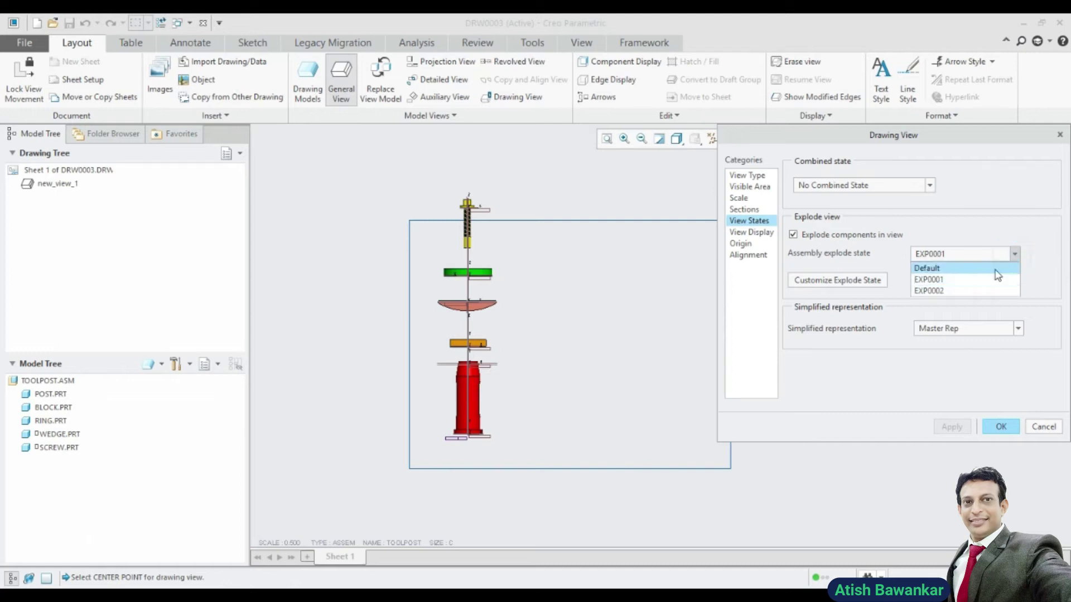
{"action": "left_click", "coordinate": [950, 291]}
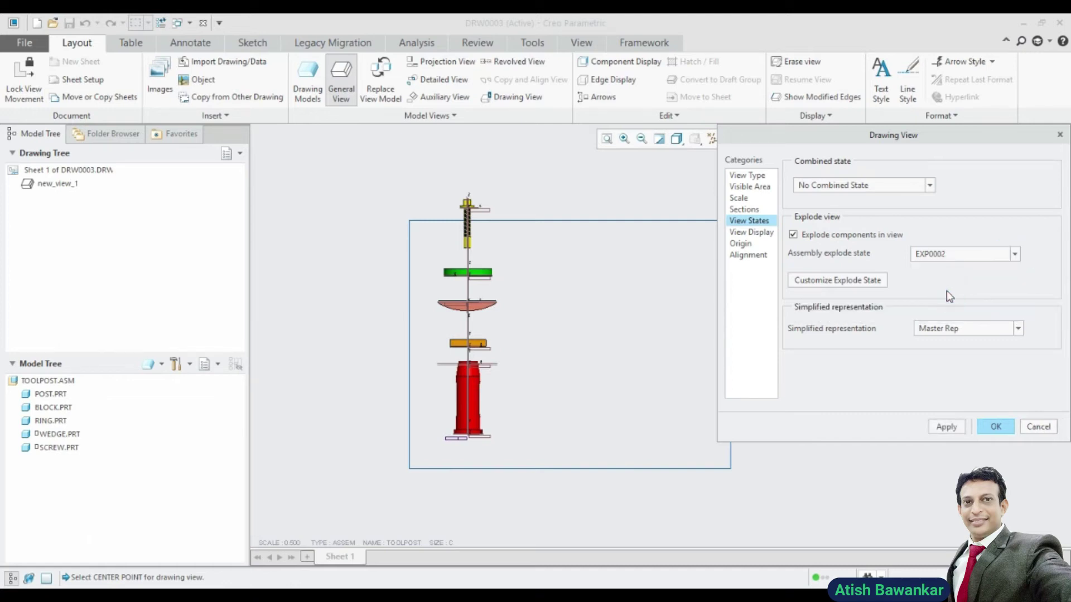
{"action": "left_click", "coordinate": [945, 427]}
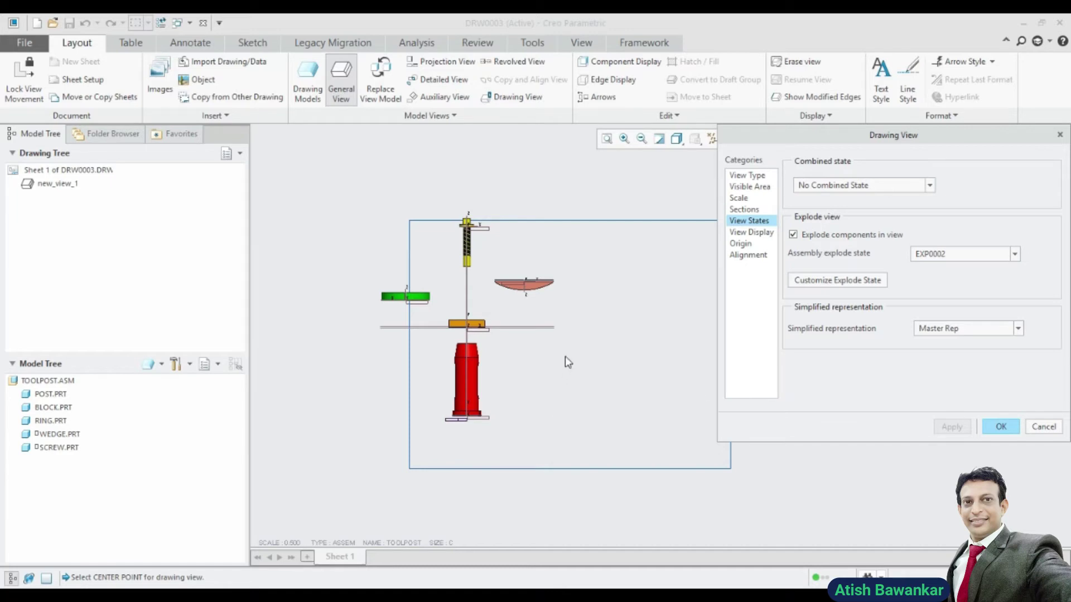
{"action": "left_click", "coordinate": [1014, 254]}
{"action": "left_click", "coordinate": [957, 280]}
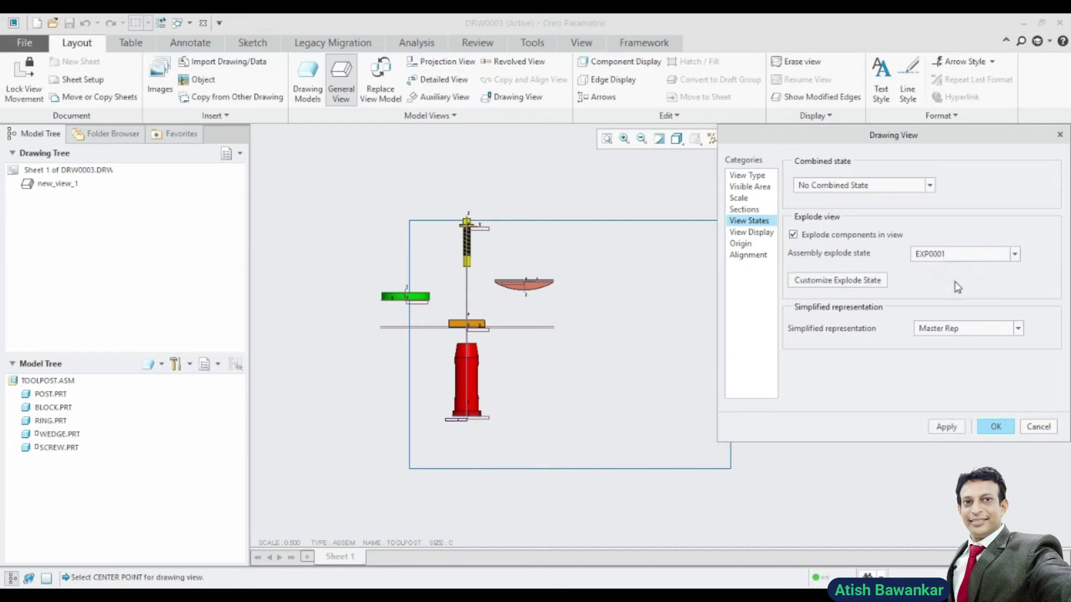
{"action": "left_click", "coordinate": [947, 427]}
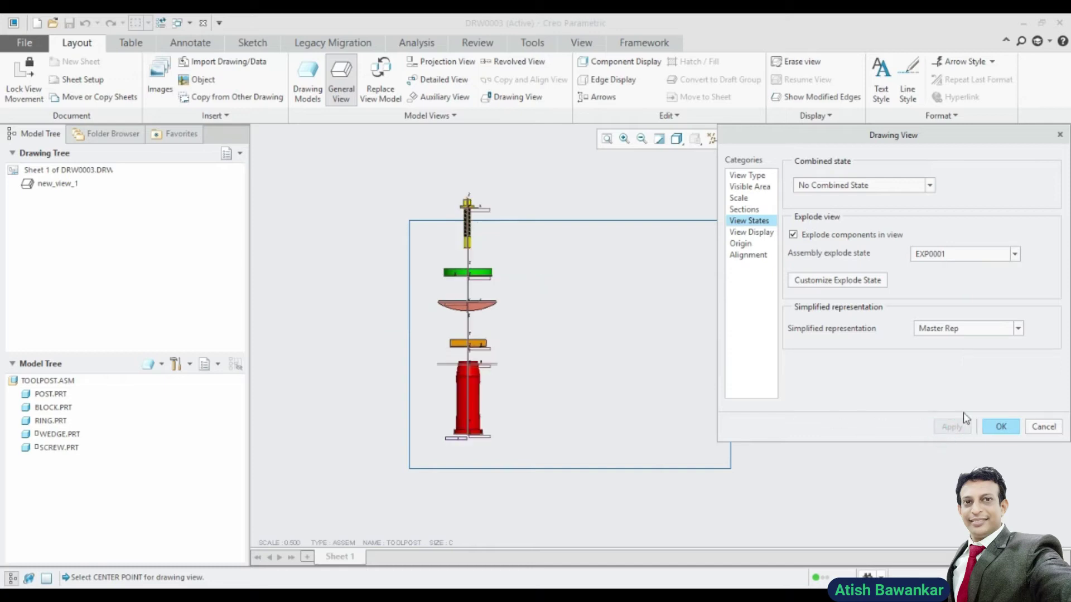
Accept the view settings and move the exploded view down so that it fits inside the sheet border
{"action": "left_click", "coordinate": [1007, 432]}
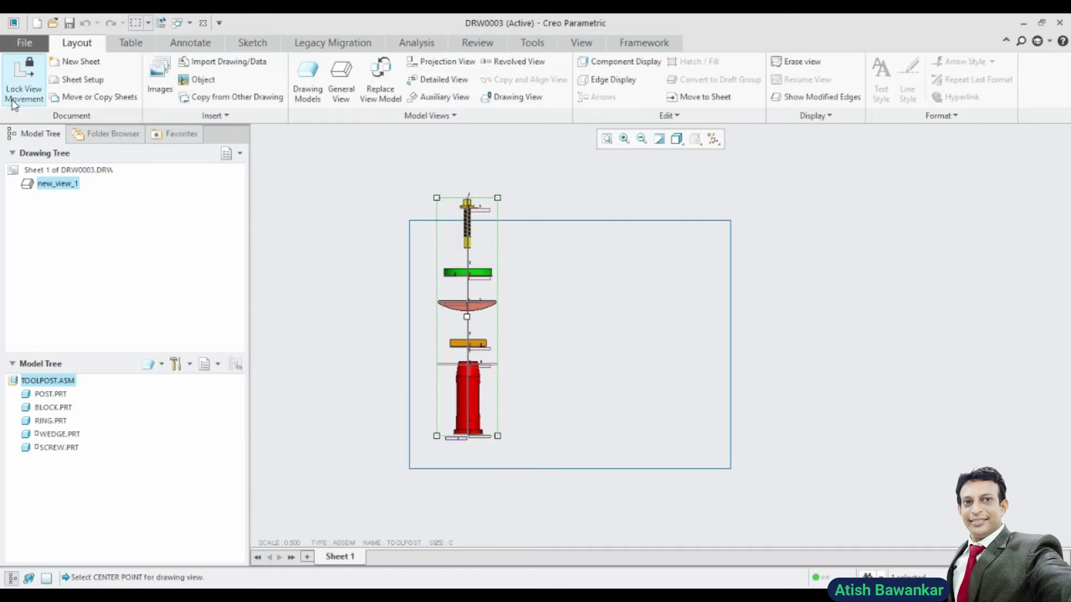
{"action": "left_click_drag", "start_coordinate": [467, 317], "coordinate": [465, 341]}
{"action": "left_click", "coordinate": [662, 361]}
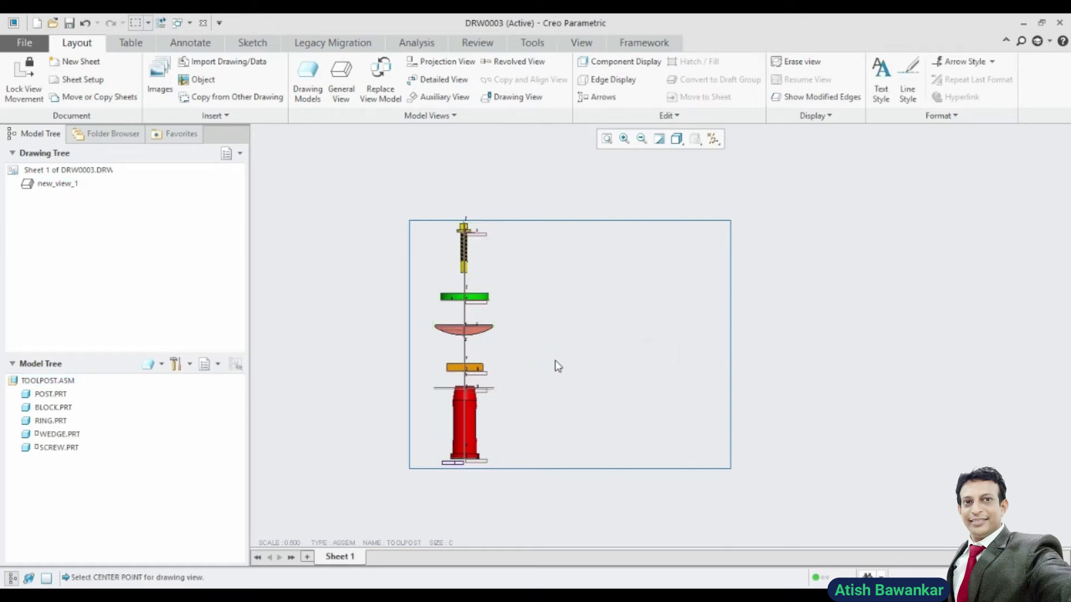
Insert a table with three columns and two rows in the empty sheet area to the right of the exploded view
{"action": "scroll", "coordinate": [502, 467], "scroll_direction": "up", "scroll_amount": 2}
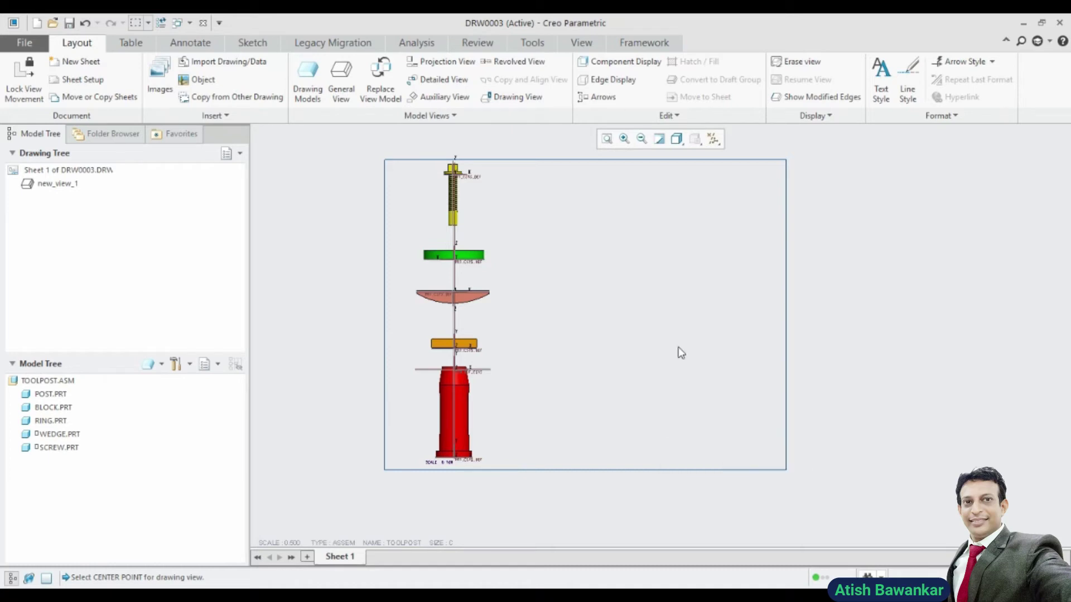
{"action": "scroll", "coordinate": [688, 348], "scroll_direction": "up", "scroll_amount": 2}
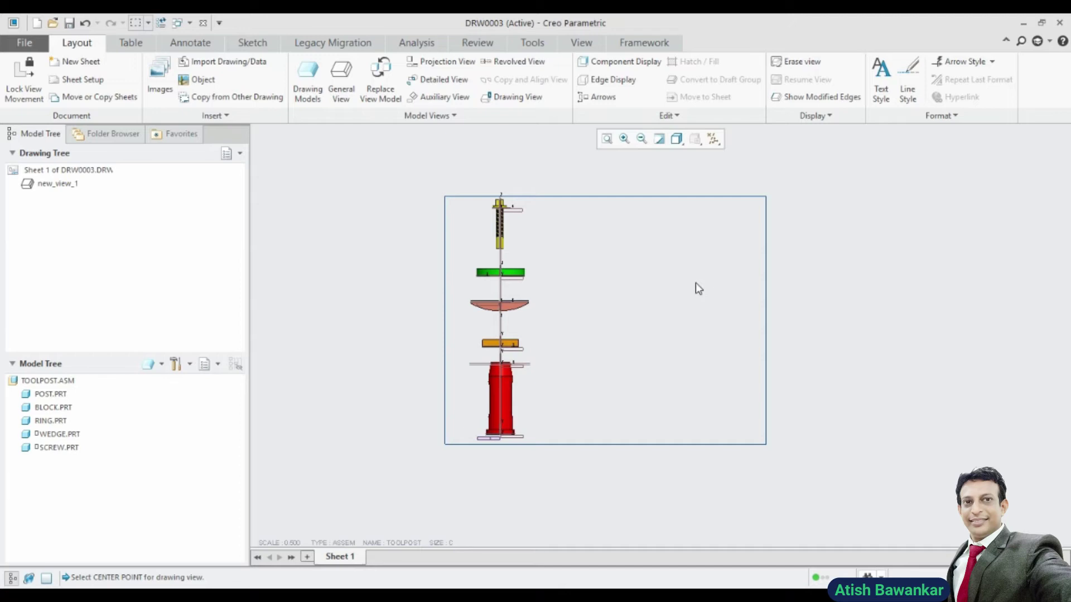
{"action": "scroll", "coordinate": [695, 283], "scroll_direction": "up", "scroll_amount": 2}
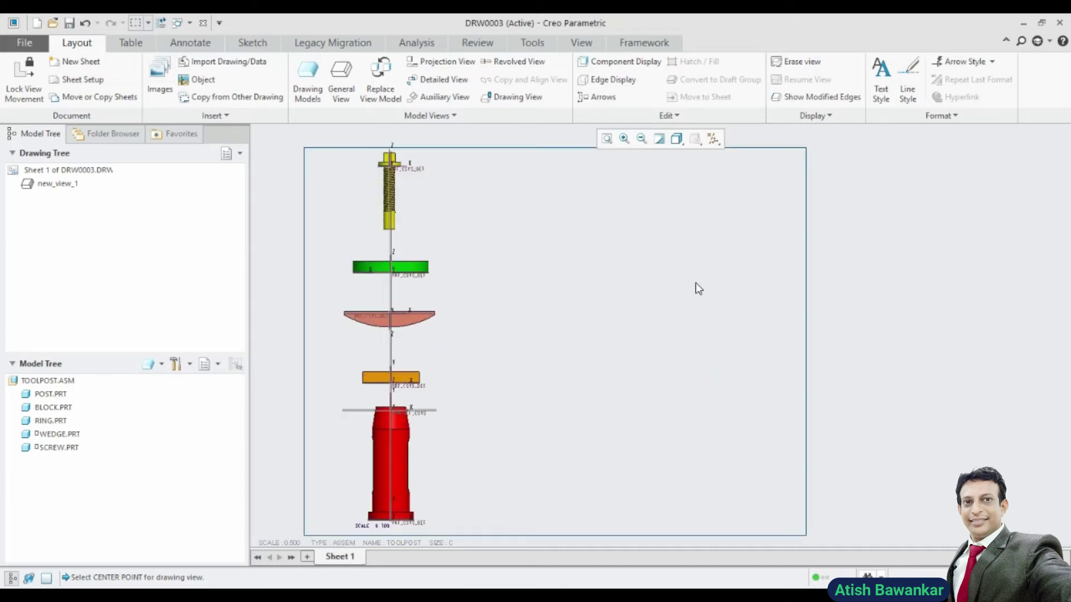
{"action": "left_click", "coordinate": [131, 45]}
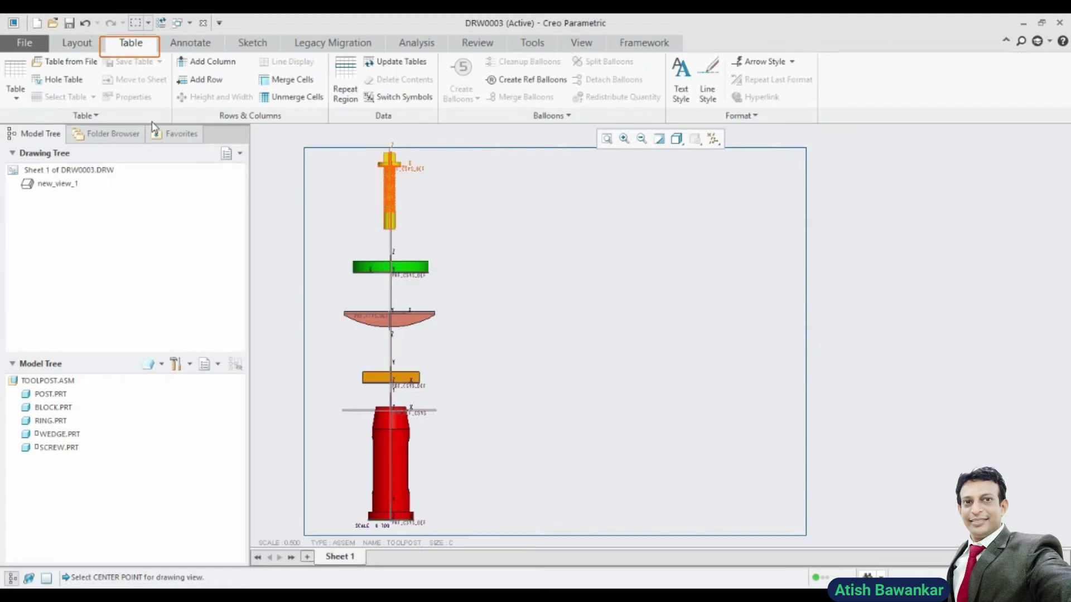
{"action": "left_click", "coordinate": [21, 93]}
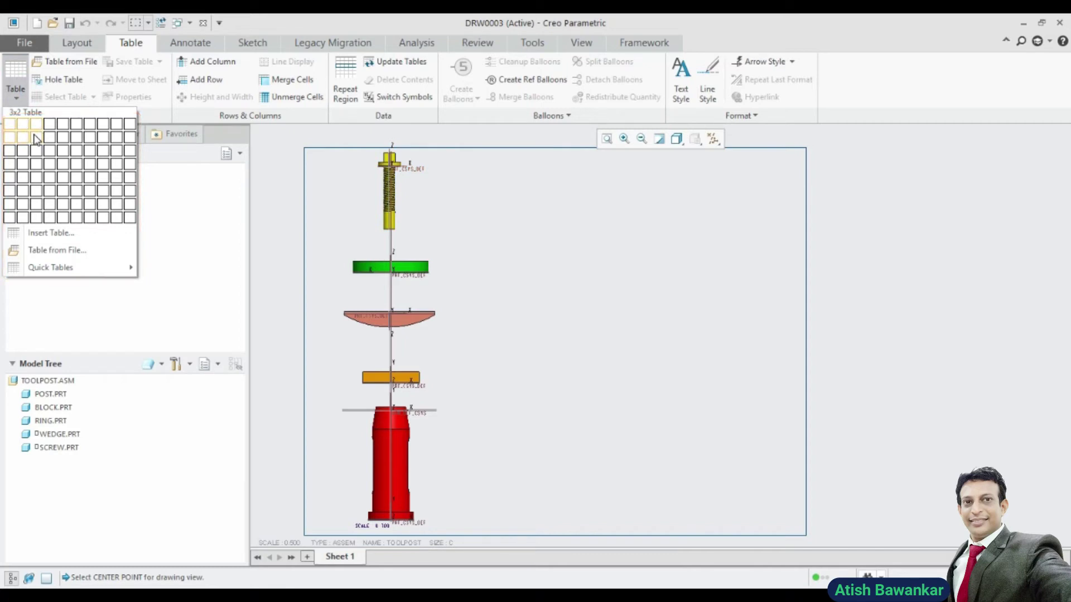
{"action": "left_click", "coordinate": [35, 137]}
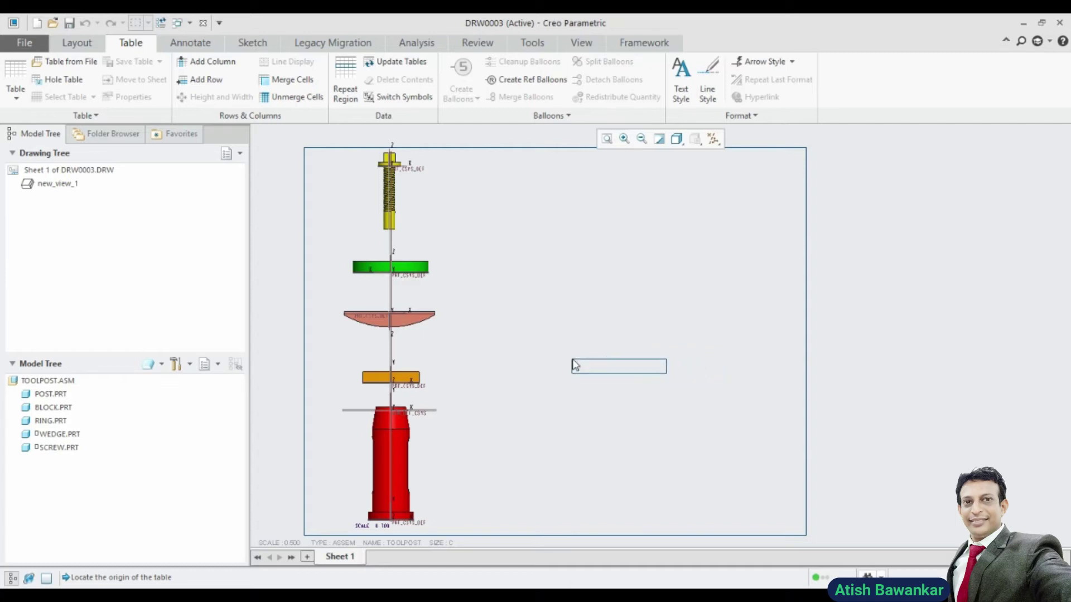
{"action": "left_click", "coordinate": [571, 359]}
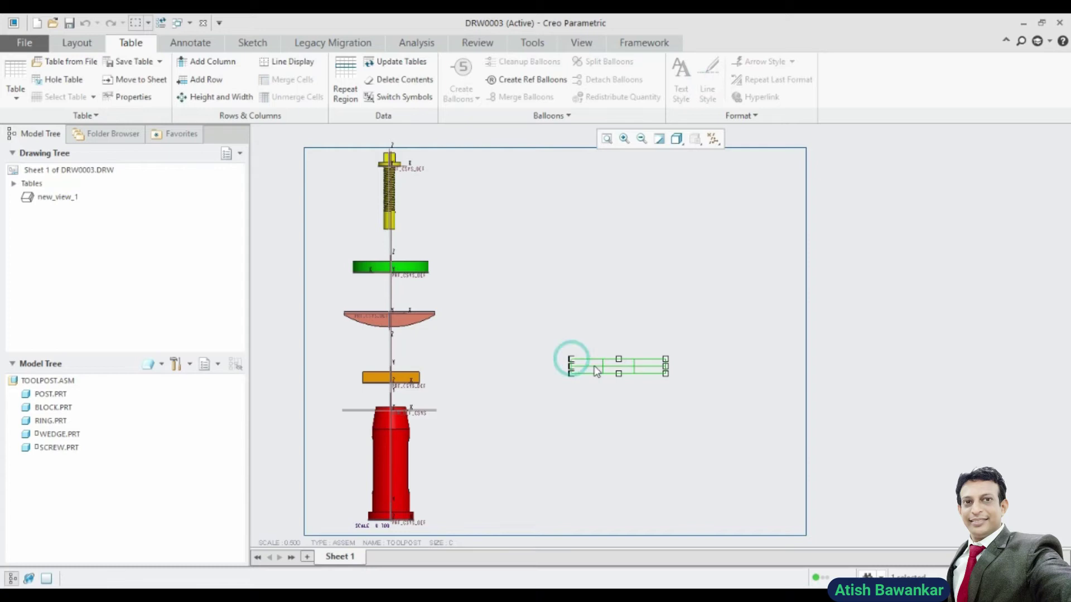
{"action": "left_click", "coordinate": [619, 413]}
Set the width of the table's first column to 20 characters and move the table slightly left and down
{"action": "scroll", "coordinate": [618, 413], "scroll_direction": "up", "scroll_amount": 3}
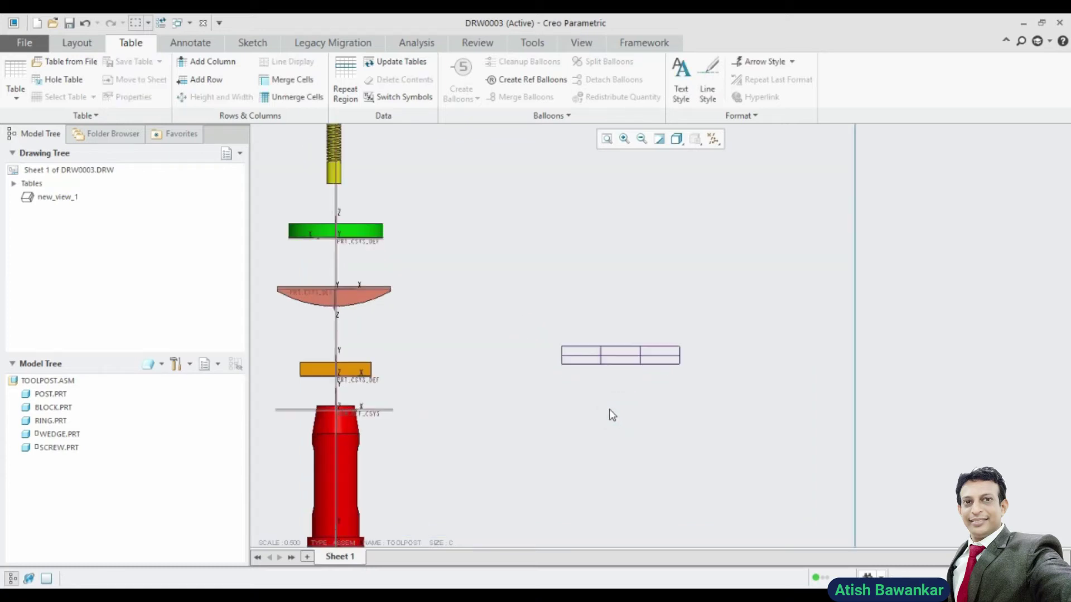
{"action": "scroll", "coordinate": [611, 409], "scroll_direction": "up", "scroll_amount": 1}
{"action": "middle_click_drag", "start_coordinate": [623, 384], "coordinate": [658, 422]}
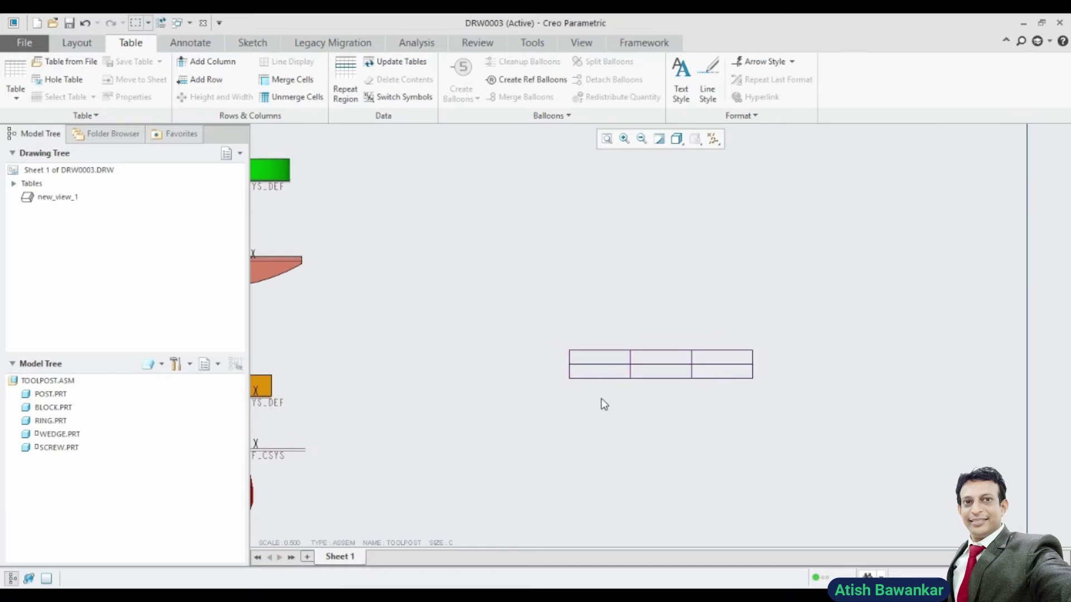
{"action": "left_click", "coordinate": [592, 363]}
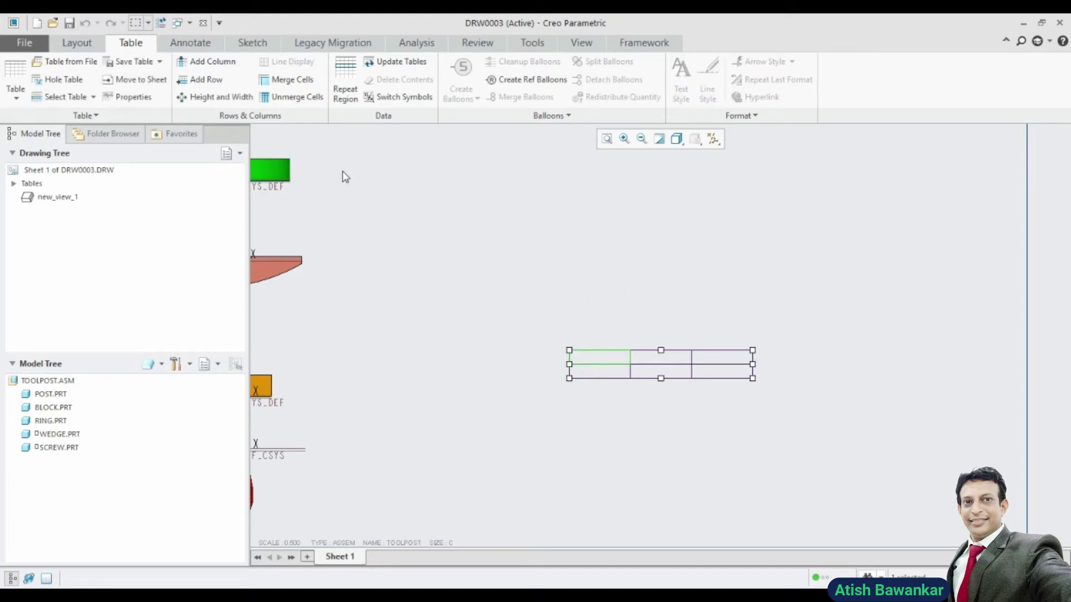
{"action": "left_click", "coordinate": [222, 97]}
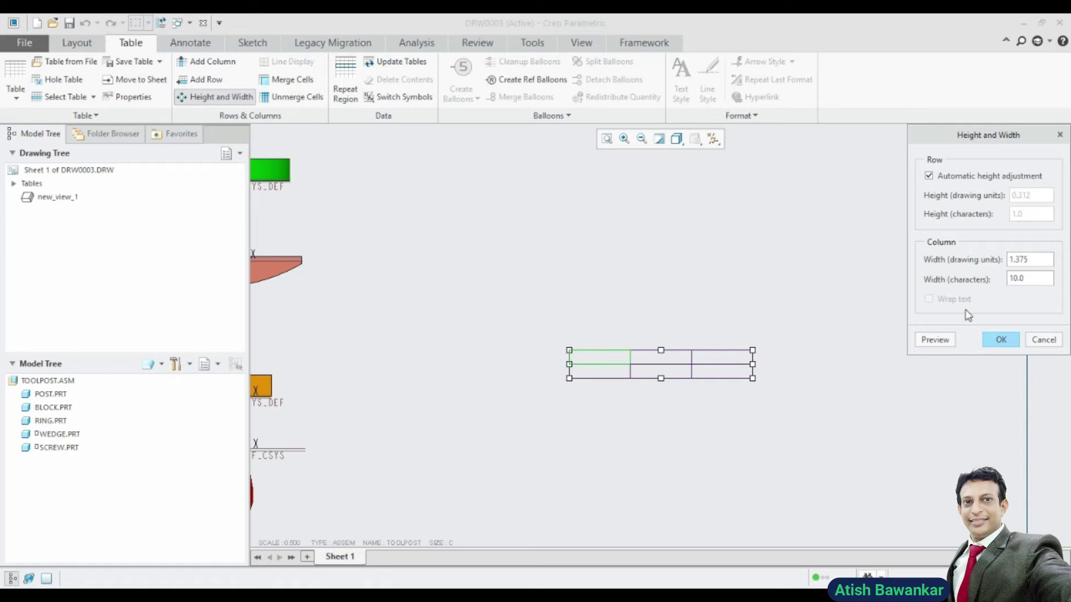
{"action": "double_click", "coordinate": [1035, 282]}
{"action": "type", "text": "20"}
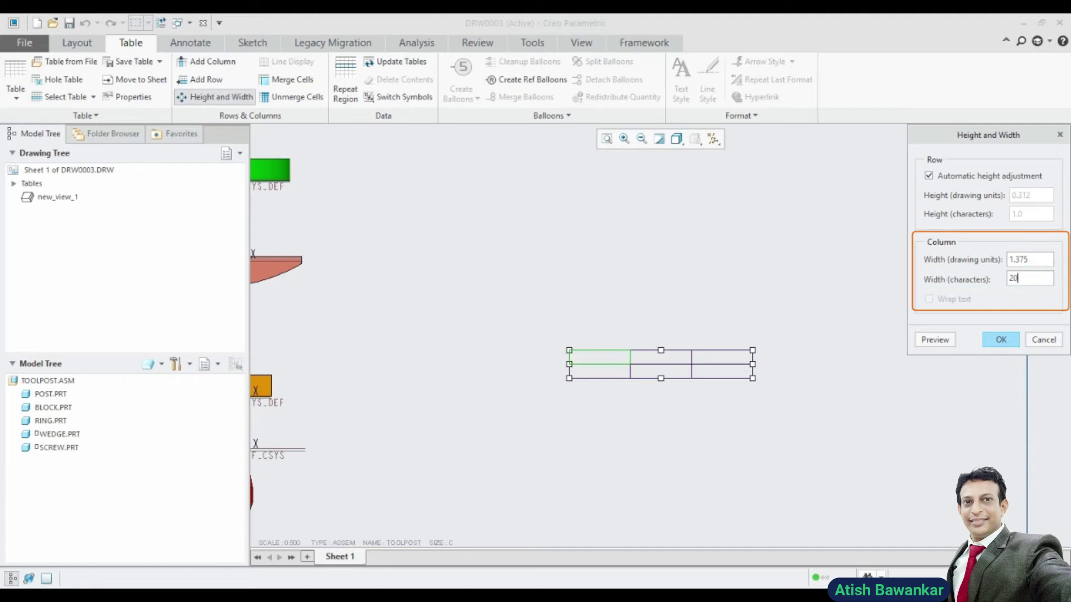
{"action": "left_click", "coordinate": [926, 340]}
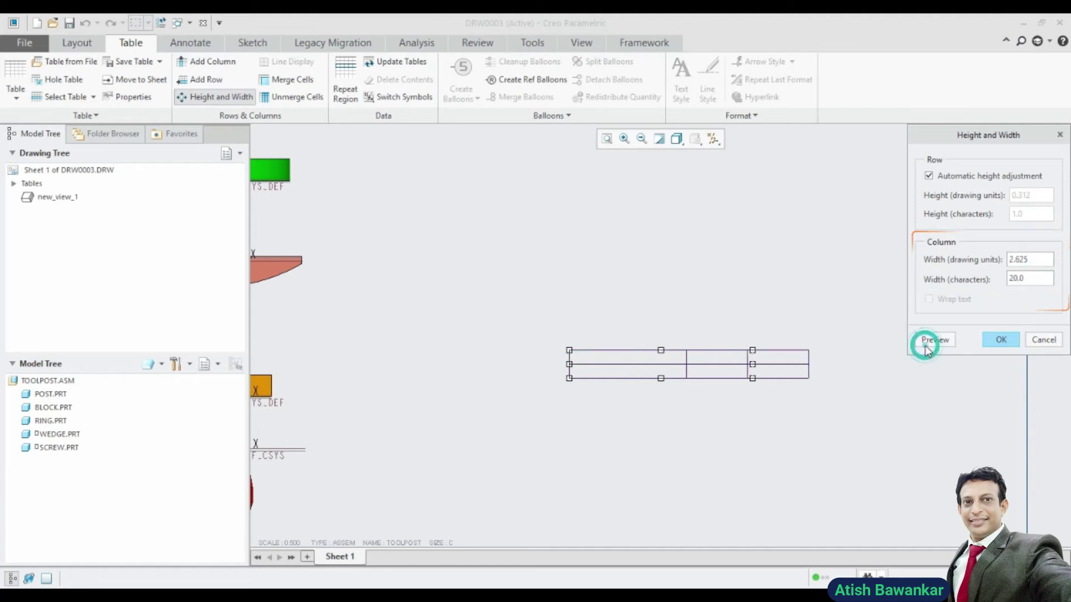
{"action": "left_click", "coordinate": [991, 344]}
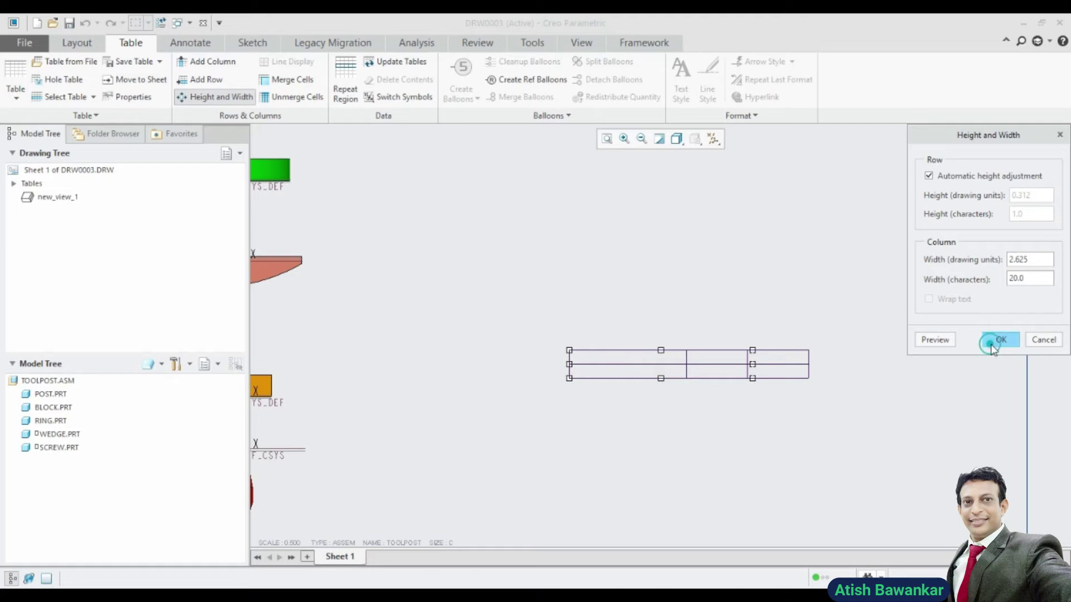
{"action": "left_click", "coordinate": [628, 351]}
{"action": "left_click_drag", "start_coordinate": [569, 351], "coordinate": [542, 363]}
Set the width of the table's middle column to 20 characters
{"action": "left_click", "coordinate": [669, 375]}
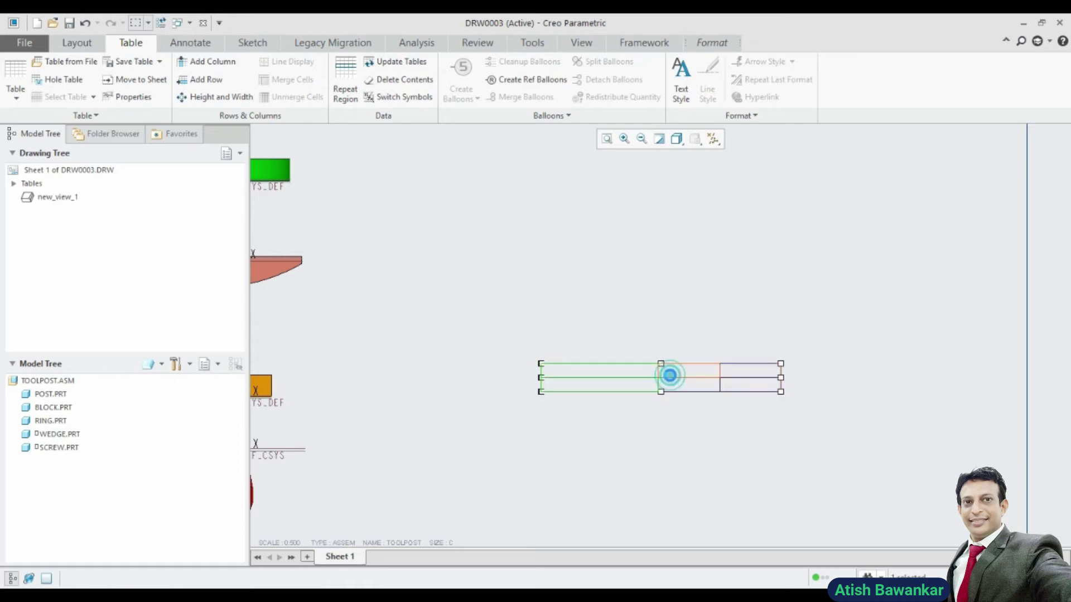
{"action": "left_click", "coordinate": [240, 97]}
{"action": "left_click", "coordinate": [1031, 280]}
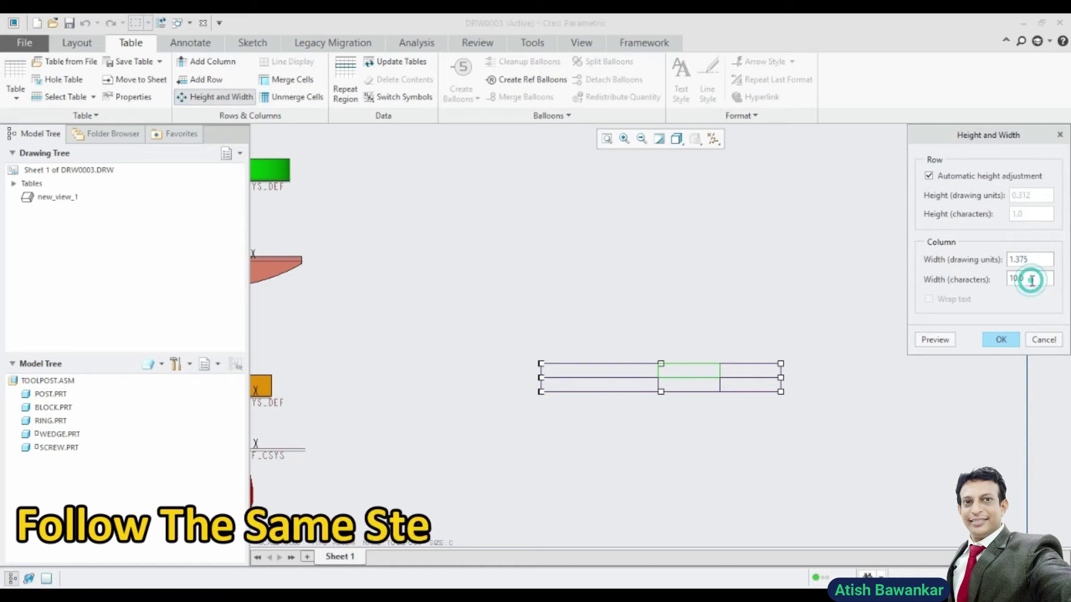
{"action": "type", "text": "20"}
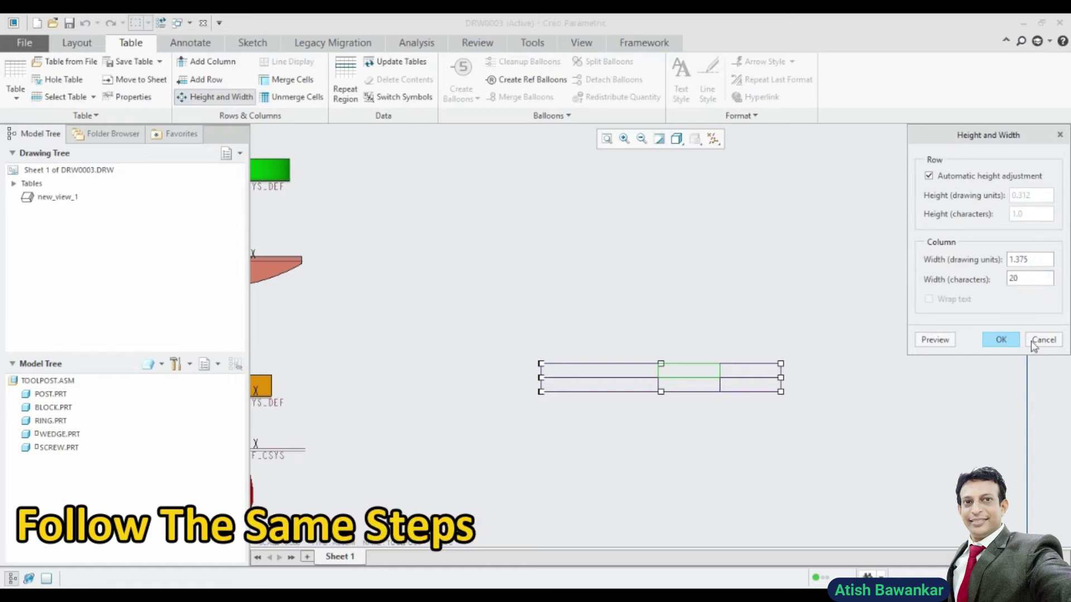
{"action": "left_click", "coordinate": [942, 340]}
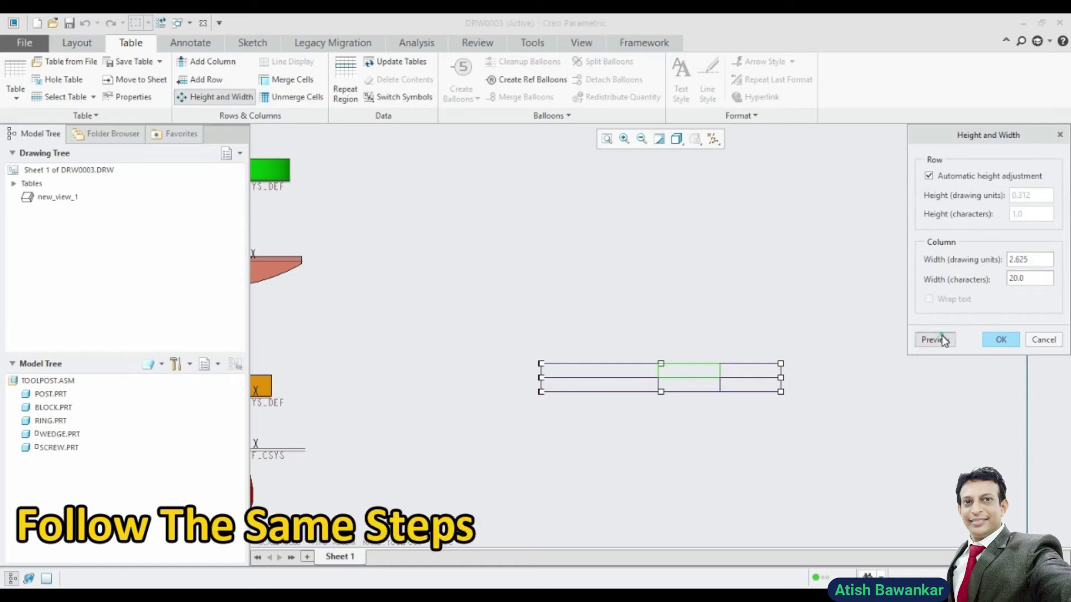
{"action": "left_click", "coordinate": [1001, 340]}
Set the width of the table's third column to 20 characters
{"action": "left_click", "coordinate": [820, 374]}
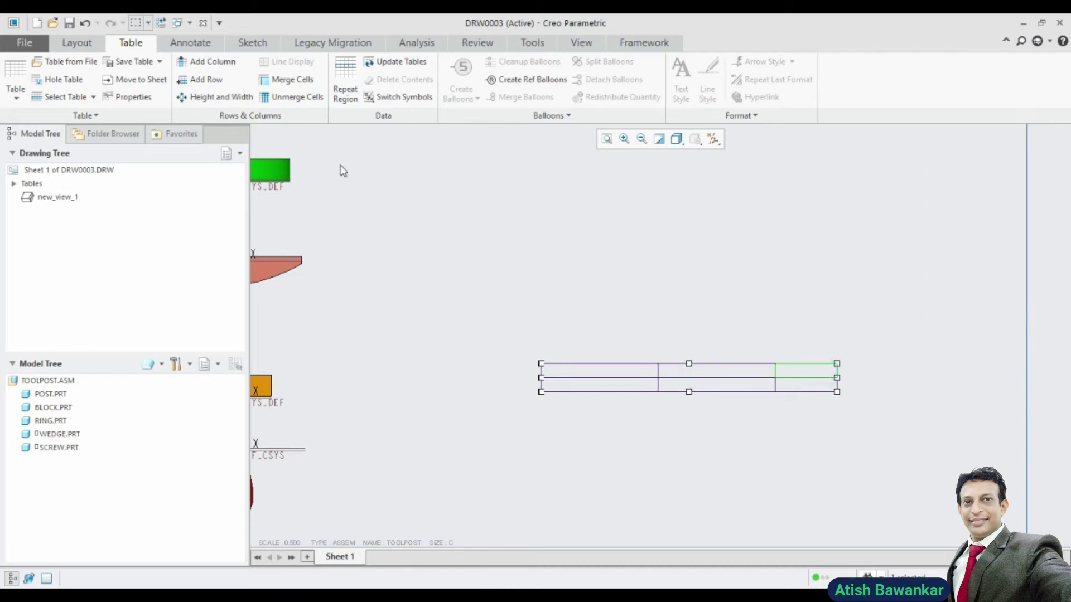
{"action": "left_click", "coordinate": [235, 98]}
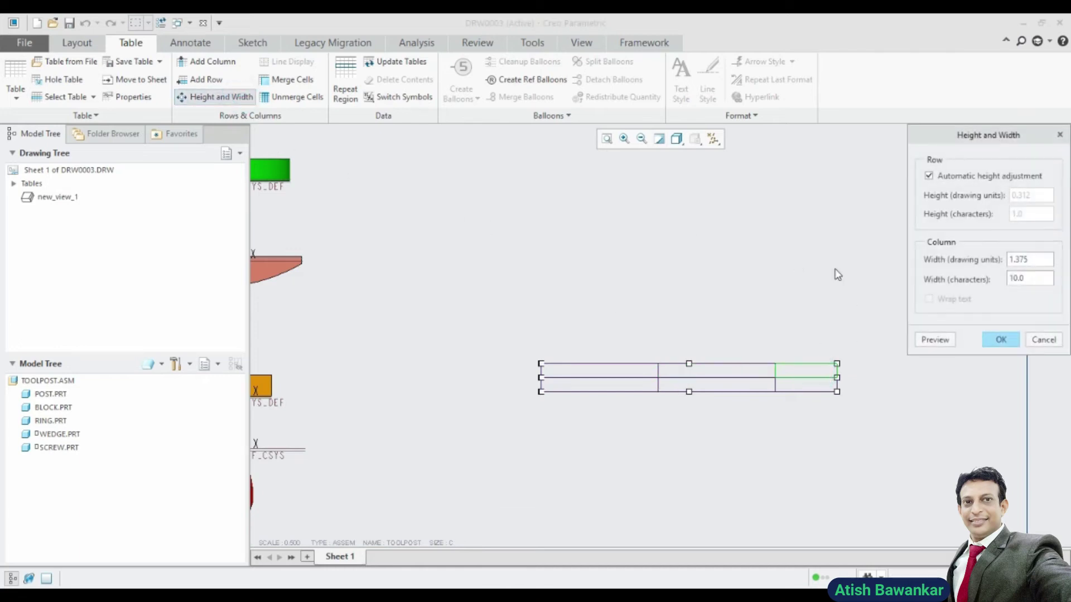
{"action": "double_click", "coordinate": [1037, 275]}
{"action": "type", "text": "20"}
{"action": "left_click", "coordinate": [955, 341]}
{"action": "left_click", "coordinate": [1002, 340]}
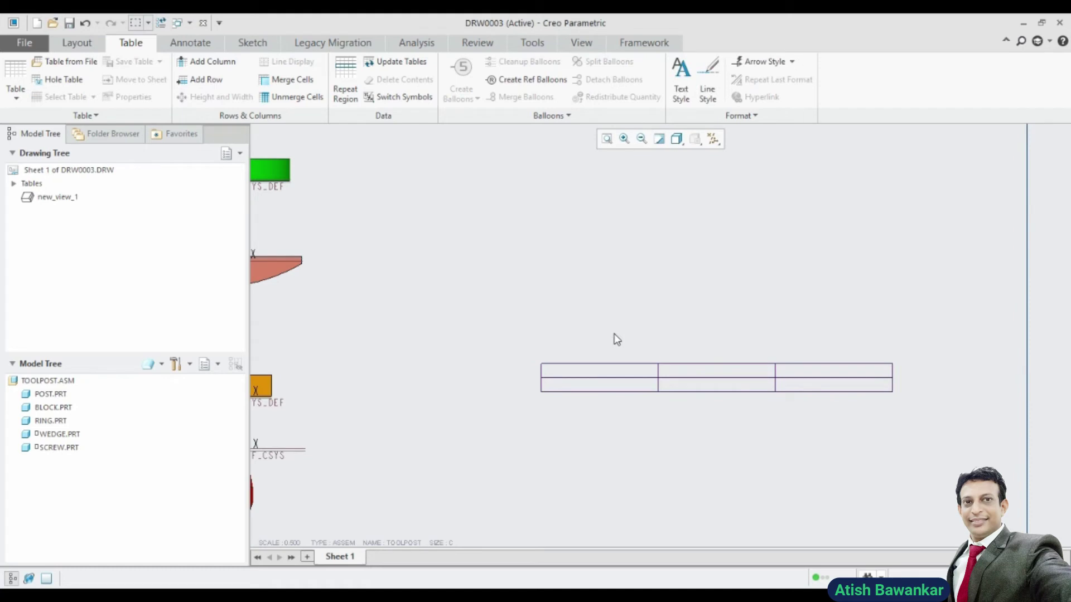
Enter the heading SR.NO. in the first cell of the table's upper row and set its text height to 0.3
{"action": "double_click", "coordinate": [572, 372]}
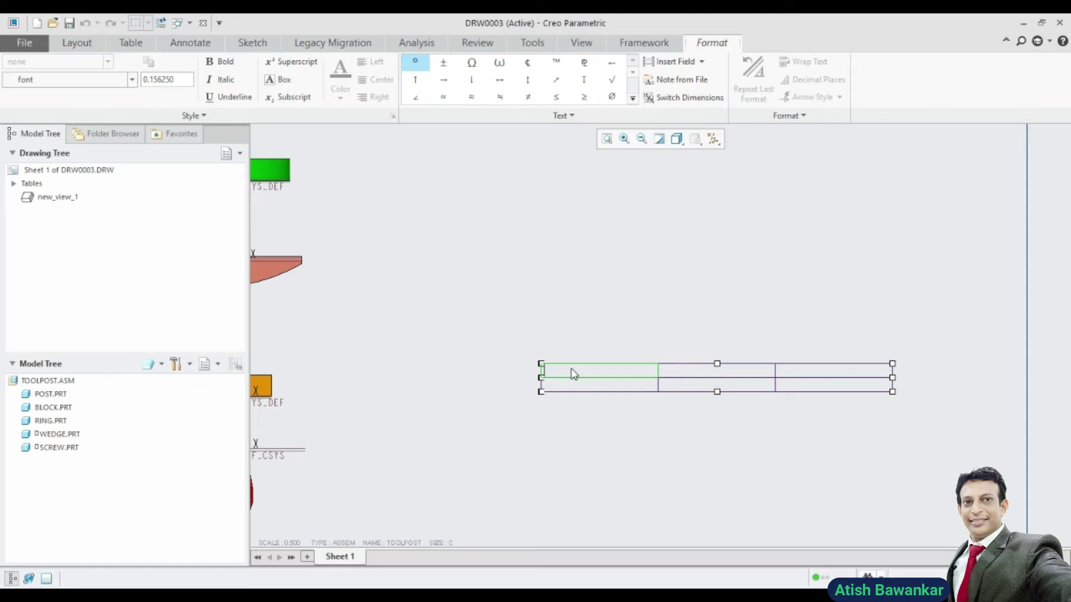
{"action": "type", "text": "SR."}
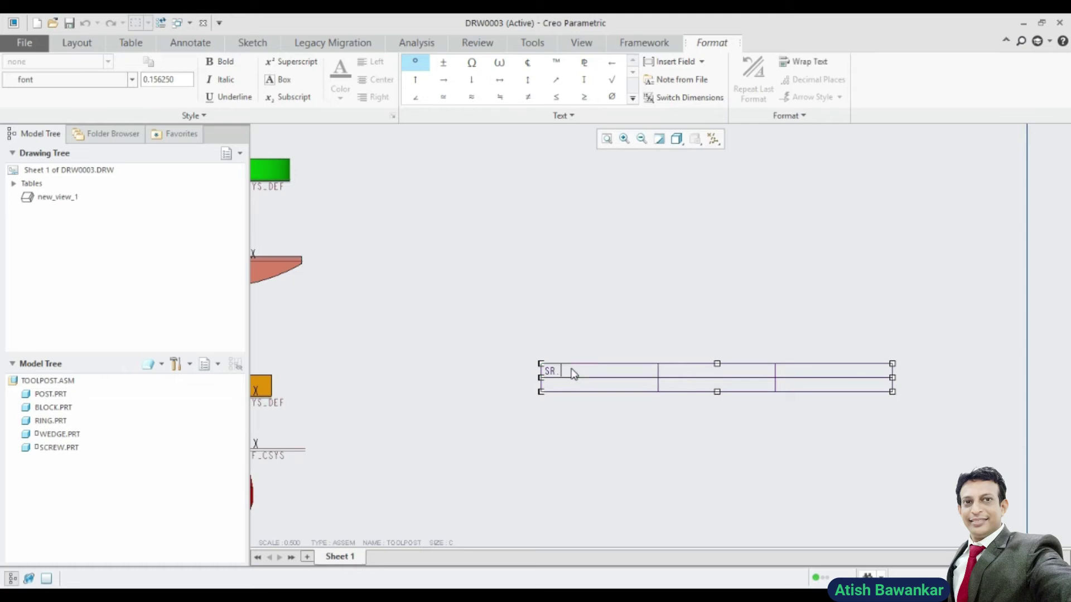
{"action": "type", "text": " NO."}
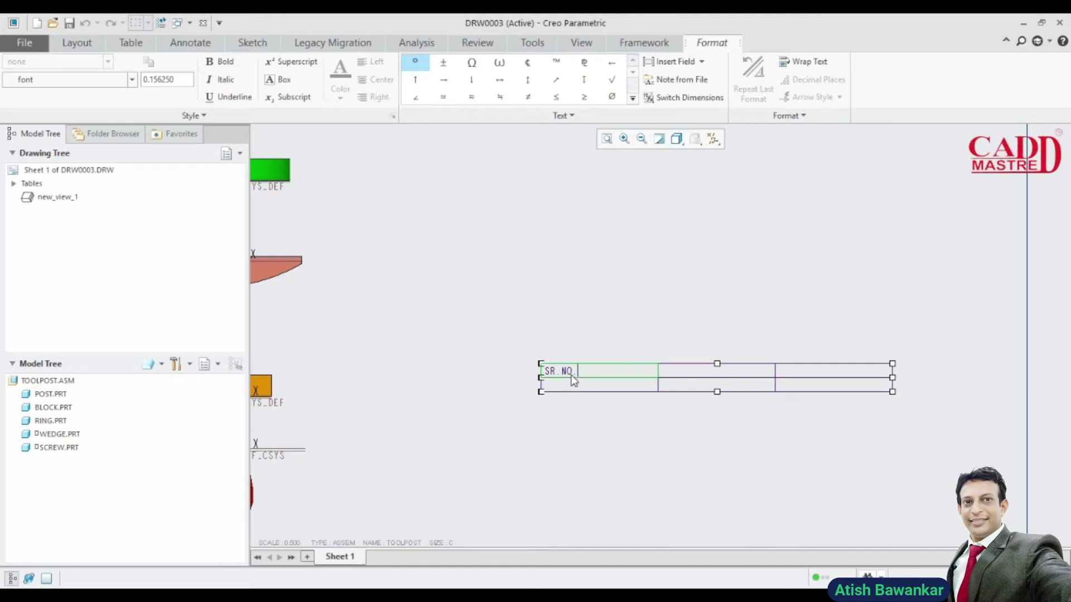
{"action": "left_click_drag", "start_coordinate": [576, 374], "coordinate": [546, 378]}
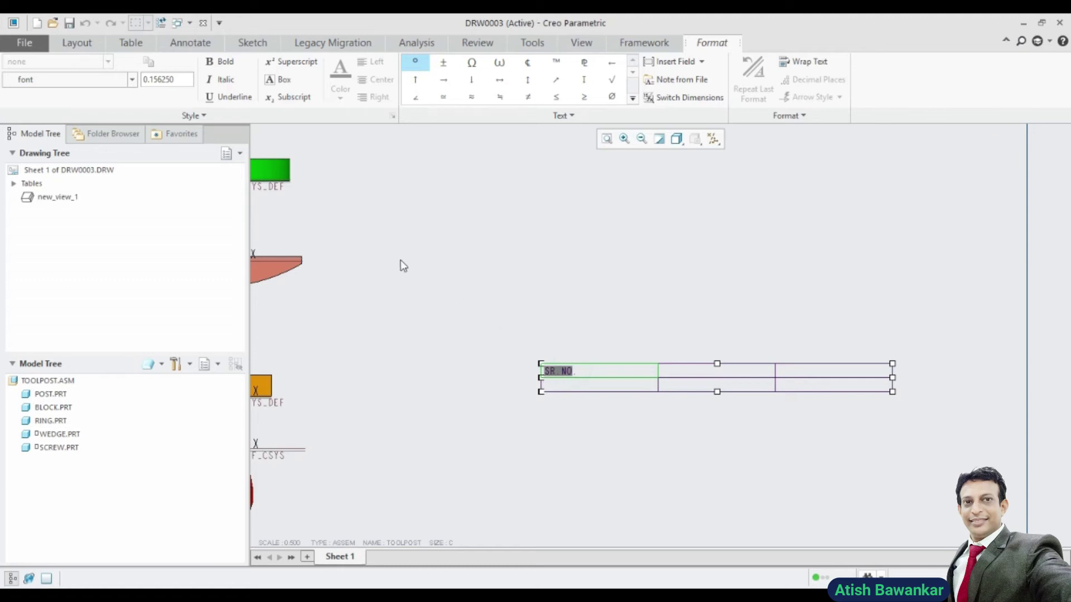
{"action": "left_click", "coordinate": [180, 80]}
{"action": "type", "text": "0.3"}
{"action": "key", "text": "Return"}
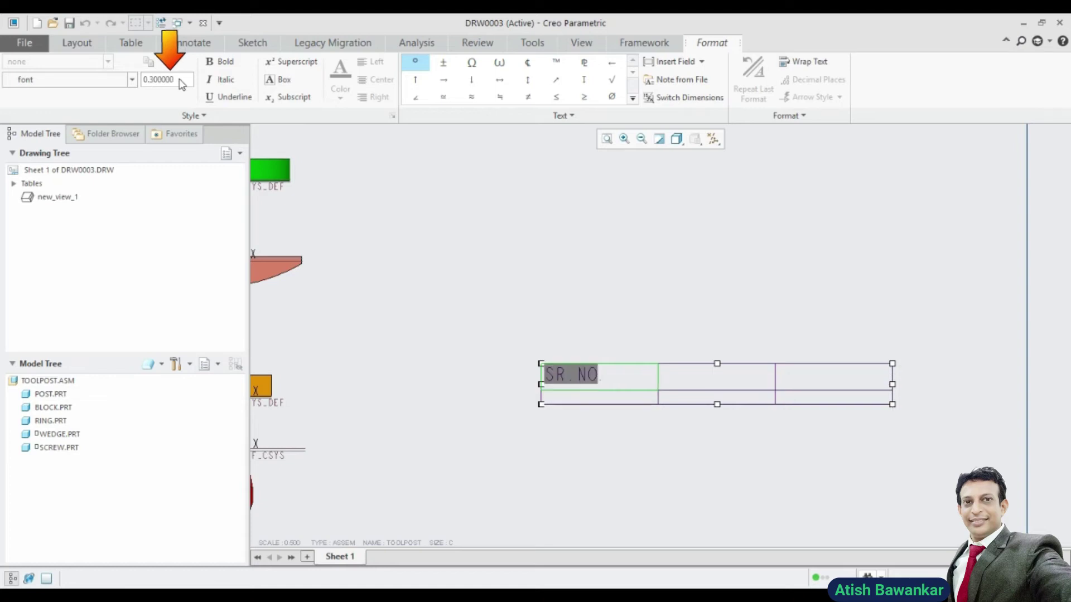
{"action": "left_click", "coordinate": [649, 316]}
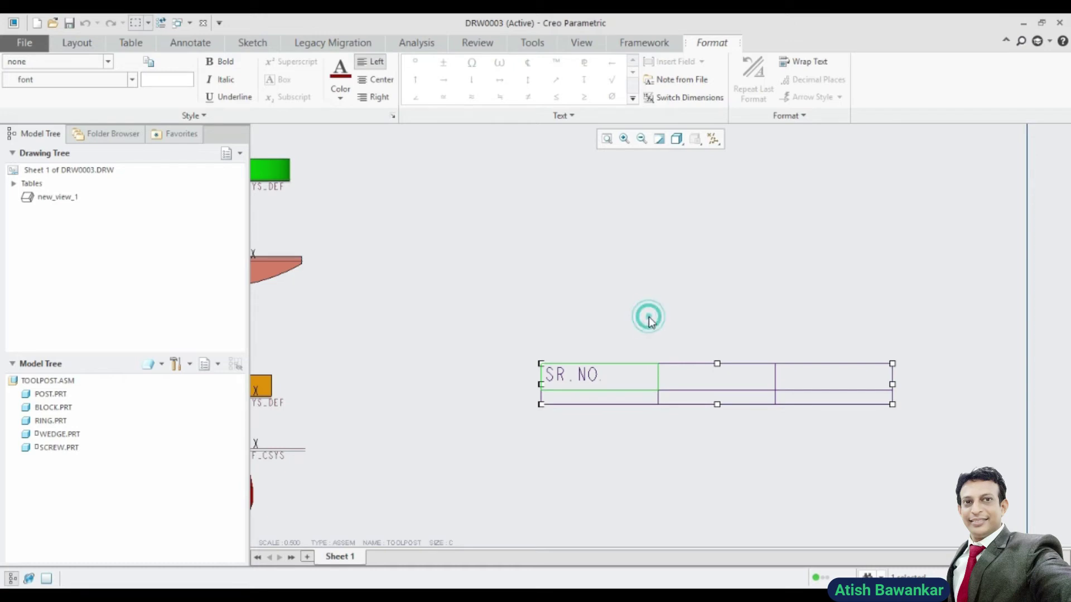
{"action": "left_click", "coordinate": [721, 304]}
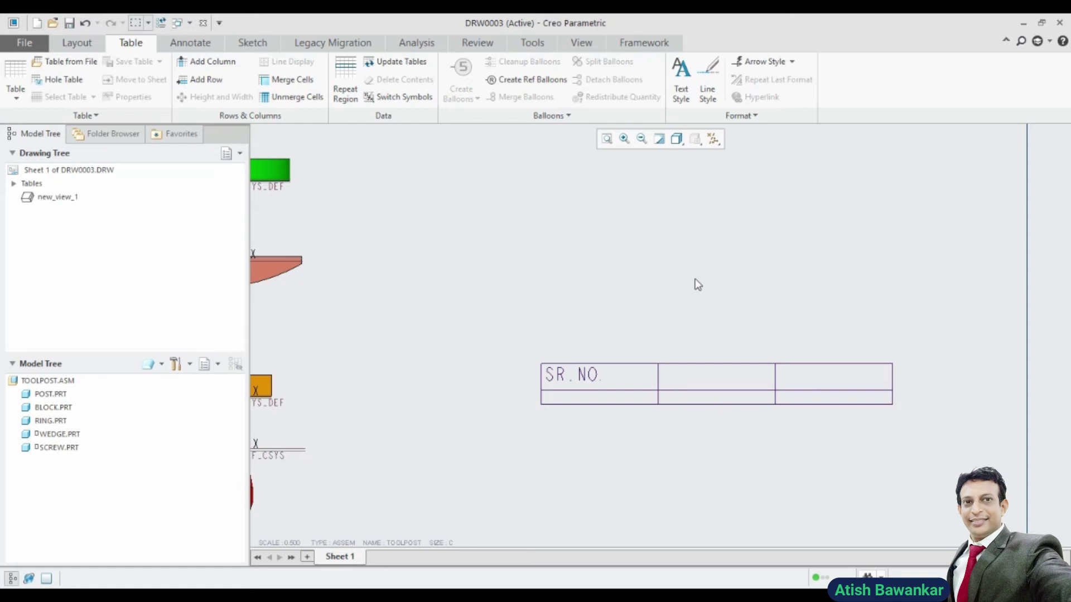
Enter the heading PARTS in the middle cell of the upper row and set its text height to 0.3
{"action": "double_click", "coordinate": [690, 379]}
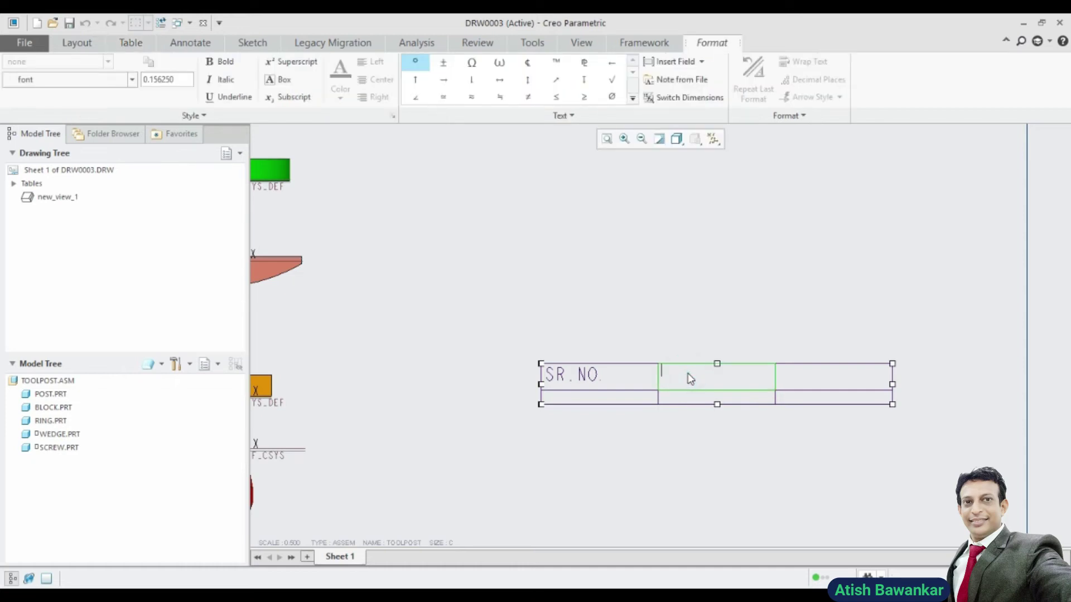
{"action": "type", "text": "PART"}
{"action": "left_click_drag", "start_coordinate": [690, 379], "coordinate": [661, 373]}
{"action": "double_click", "coordinate": [184, 84]}
{"action": "type", "text": "0.3"}
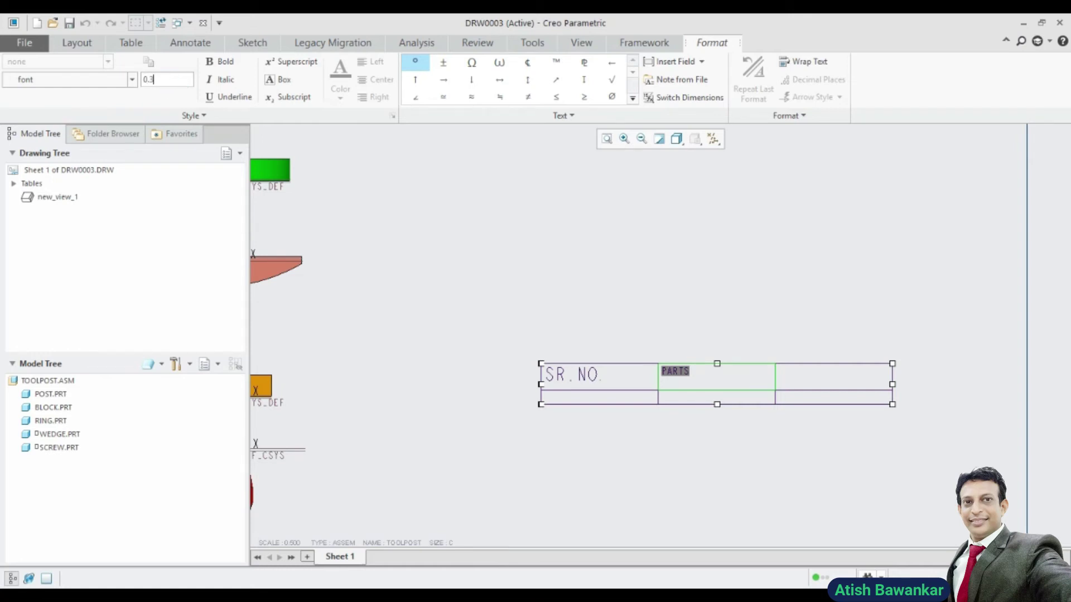
{"action": "key", "text": "Return"}
{"action": "left_click", "coordinate": [742, 321]}
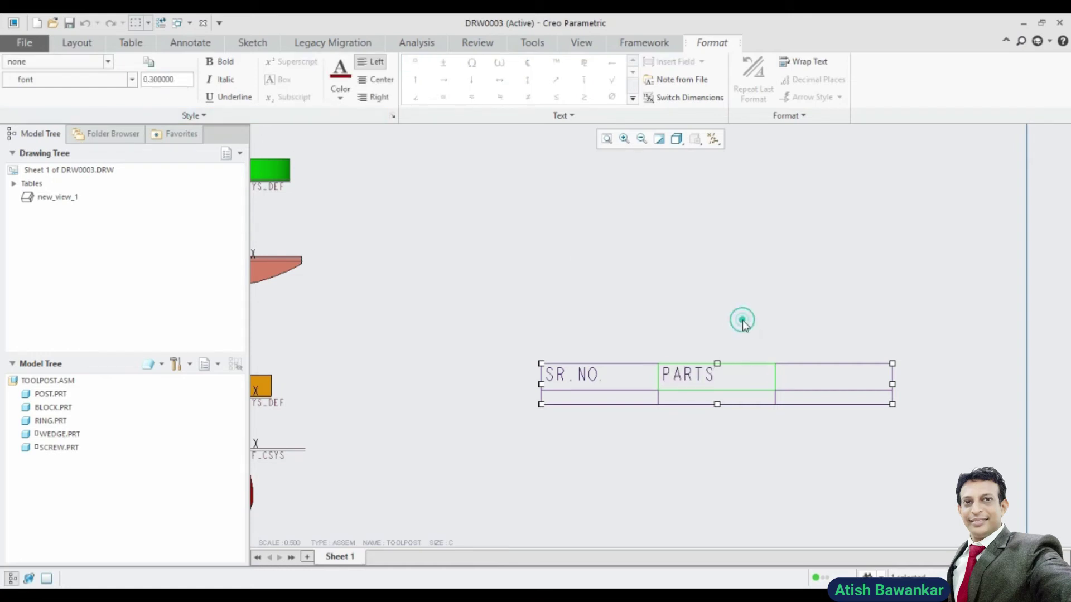
{"action": "left_click", "coordinate": [743, 321]}
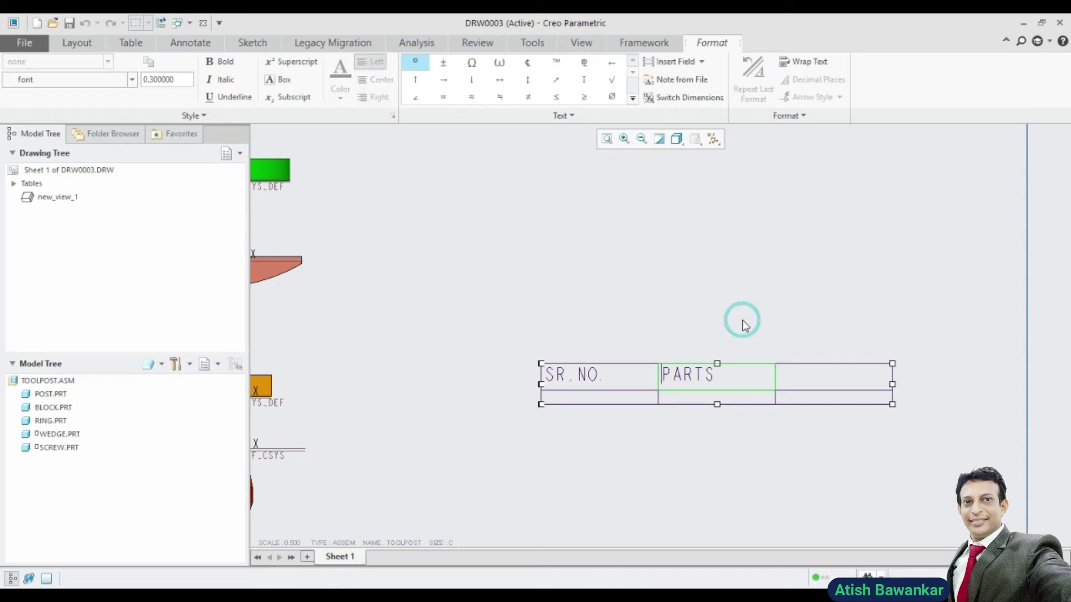
{"action": "left_click", "coordinate": [742, 320]}
{"action": "left_click", "coordinate": [742, 319]}
{"action": "left_click", "coordinate": [771, 302]}
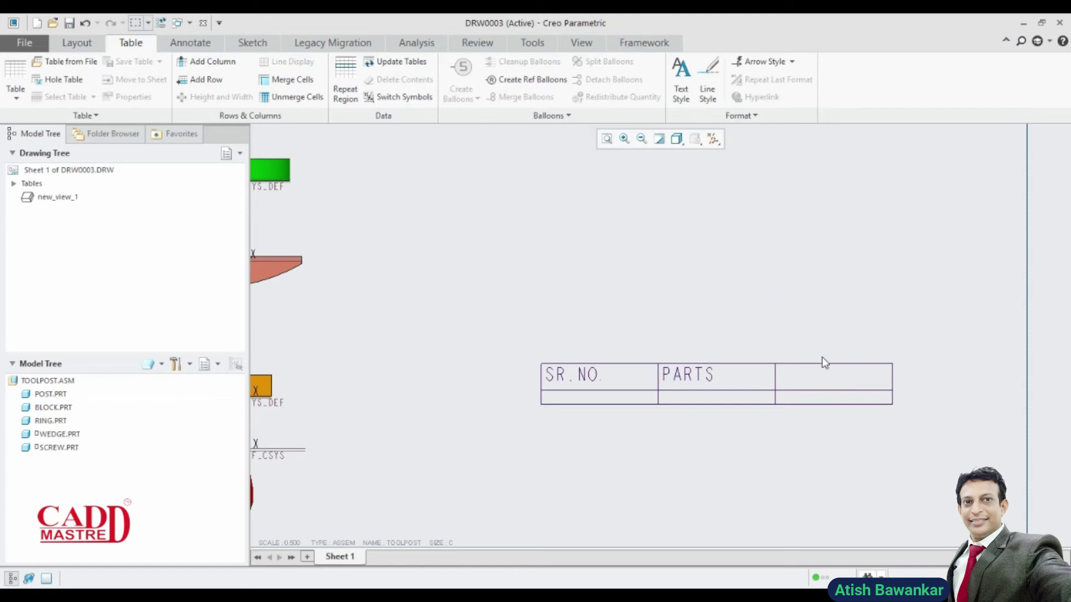
Enter the heading QUANTITY in the last cell of the table's upper row with a text height of 0.3
{"action": "left_click", "coordinate": [808, 377]}
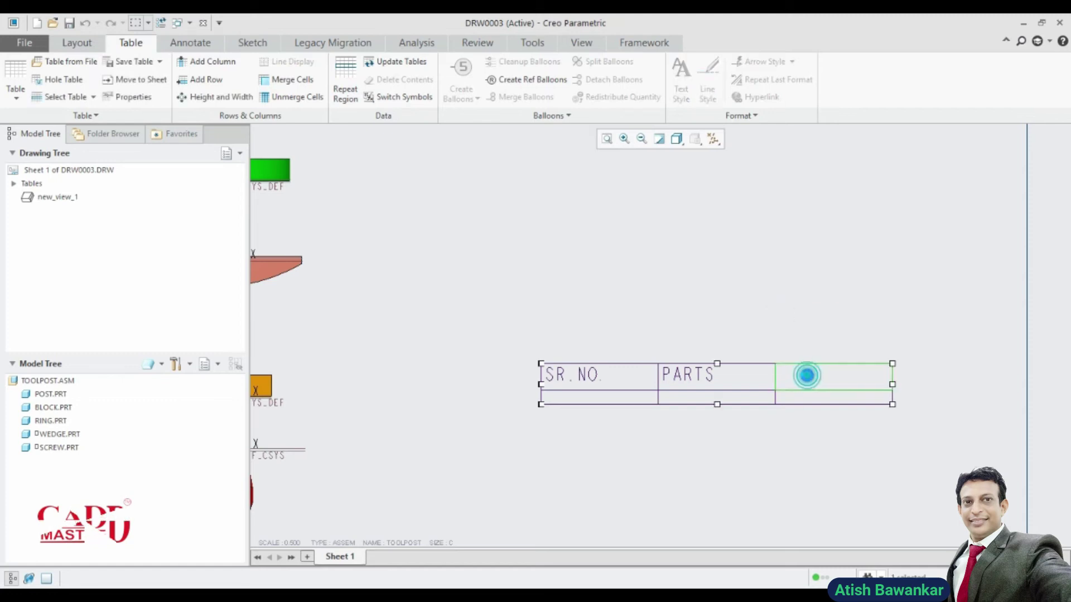
{"action": "double_click", "coordinate": [179, 83]}
{"action": "type", "text": "0.3"}
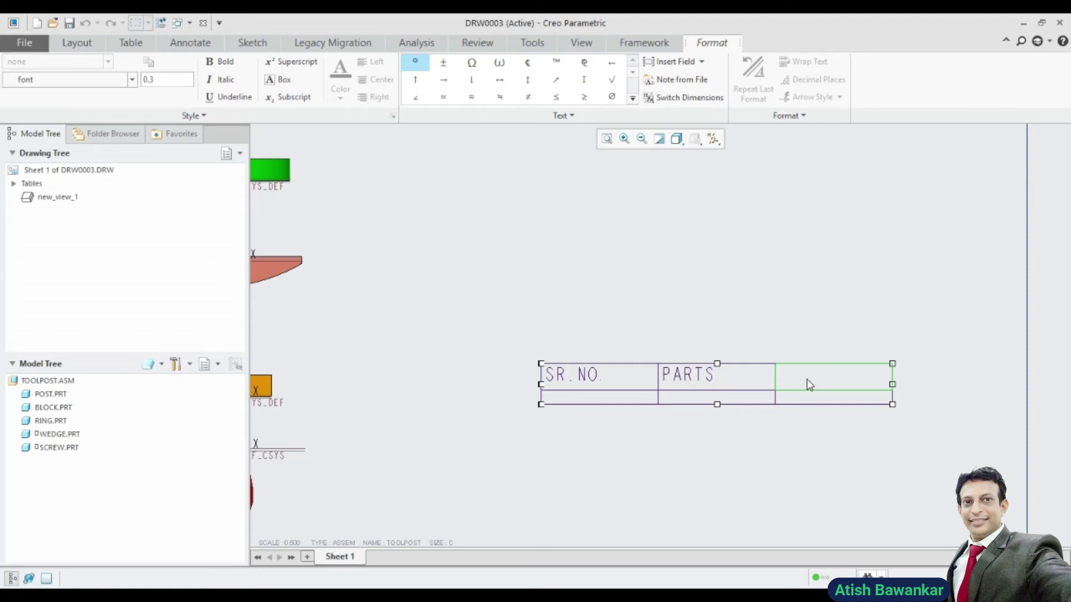
{"action": "type", "text": "QUANTITY"}
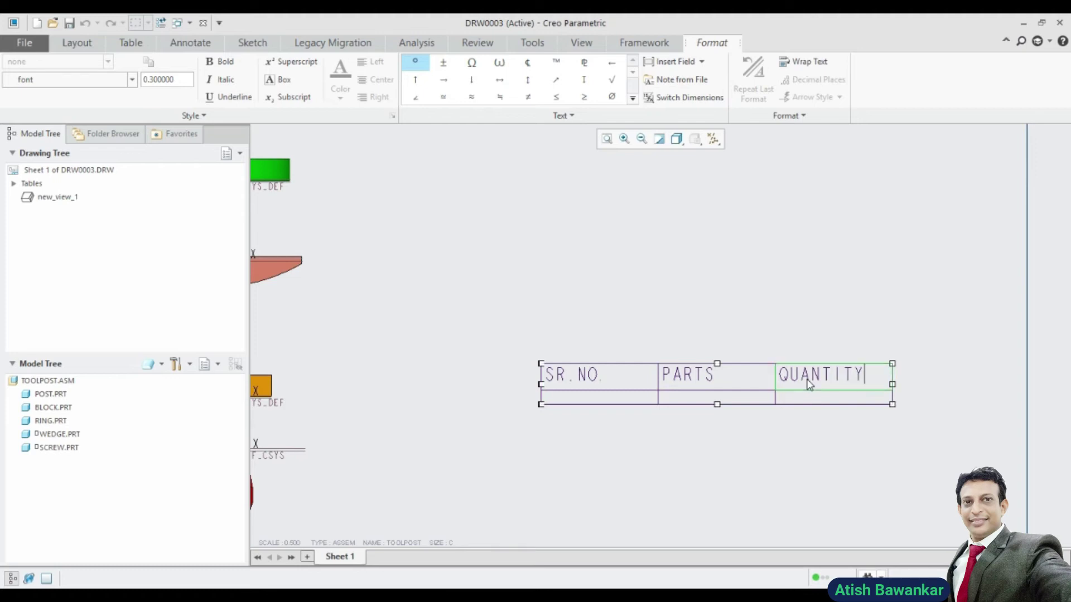
{"action": "left_click", "coordinate": [836, 306]}
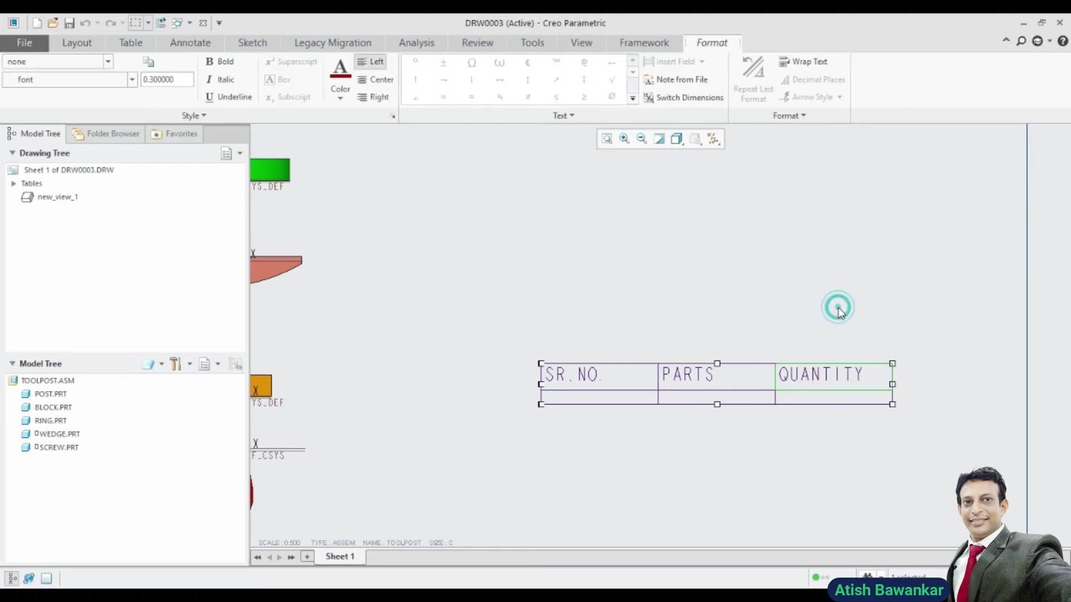
{"action": "left_click", "coordinate": [923, 273]}
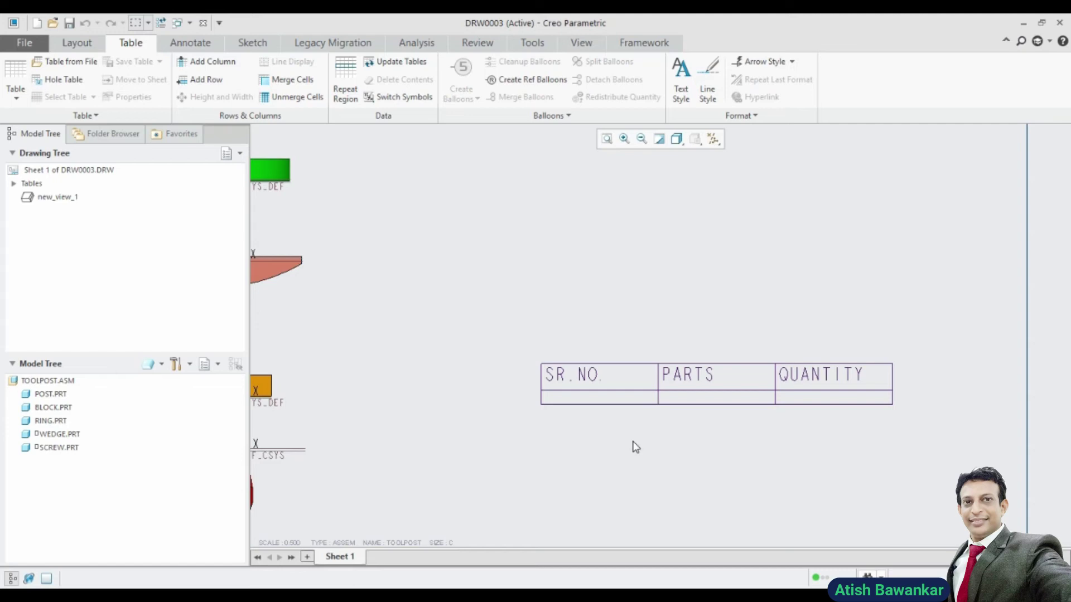
Select the table's entire lower row and make it a one-directional repeat region
{"action": "left_click", "coordinate": [577, 408]}
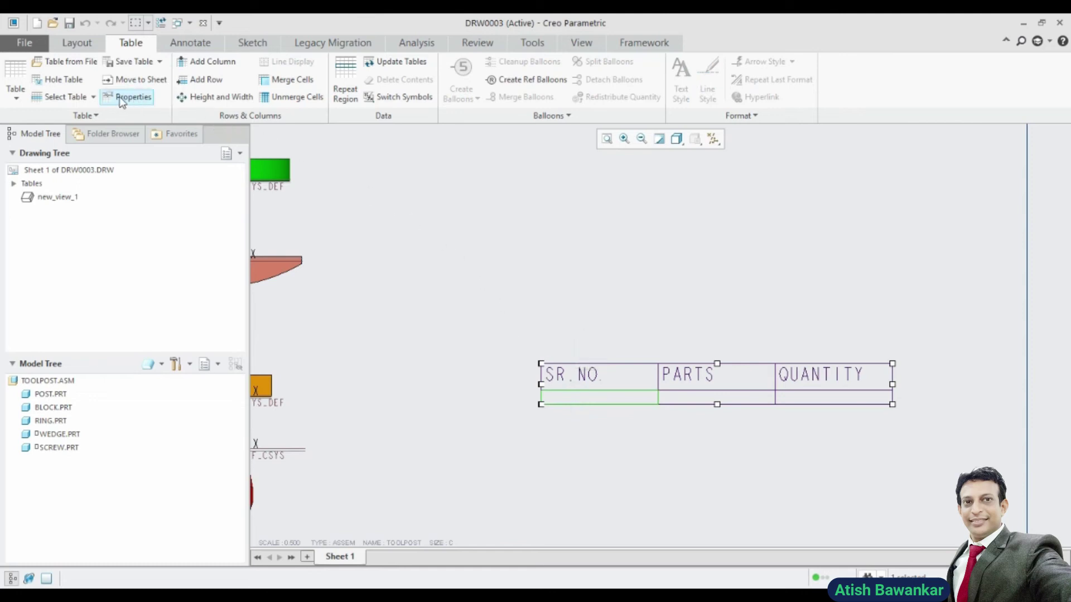
{"action": "left_click", "coordinate": [94, 97]}
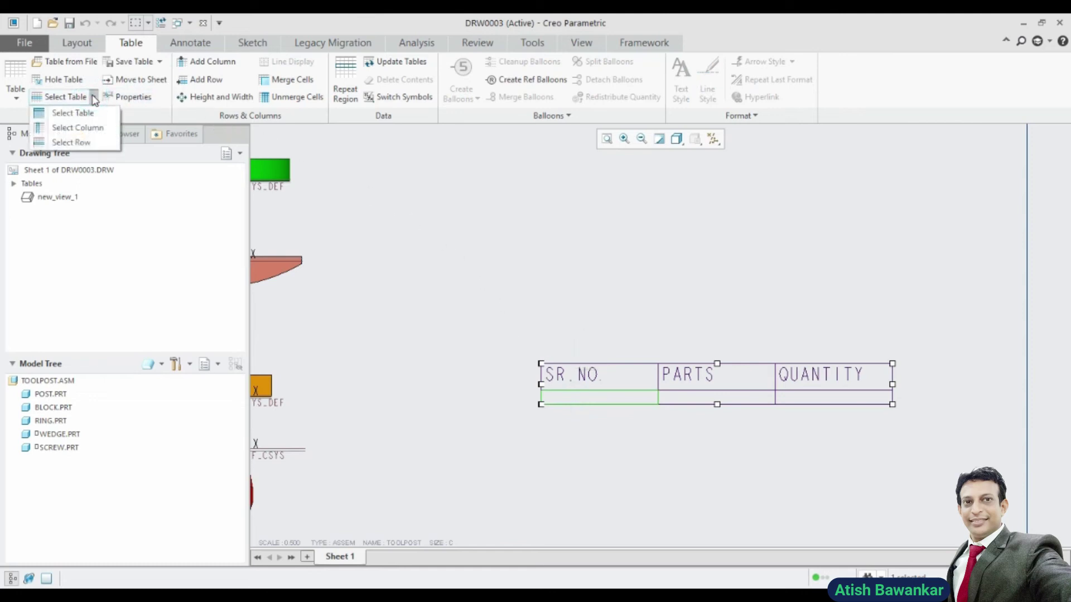
{"action": "left_click", "coordinate": [78, 143]}
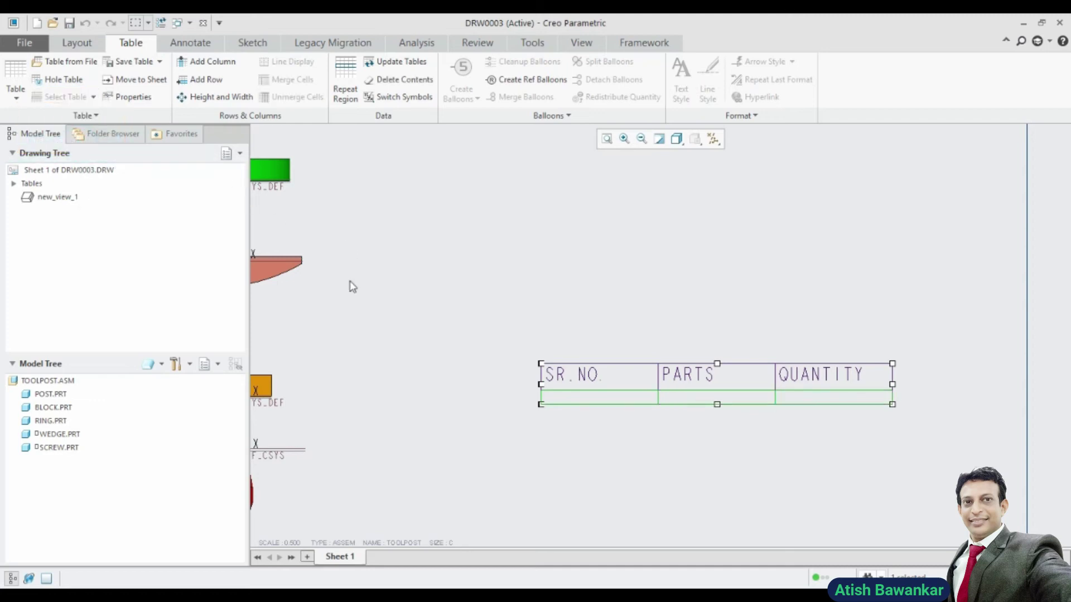
{"action": "right_click", "coordinate": [554, 405]}
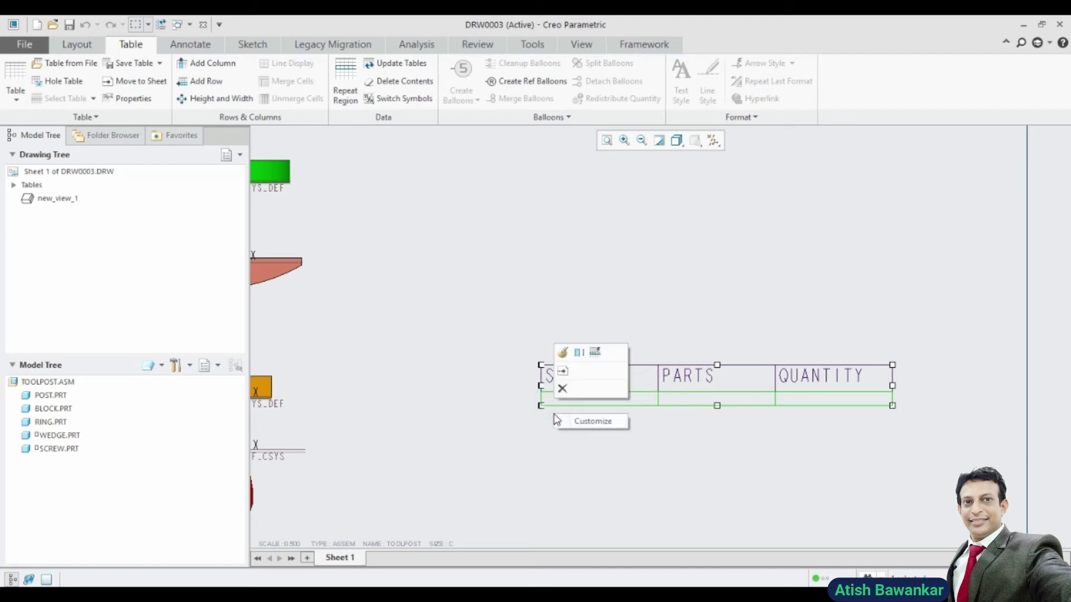
{"action": "left_click", "coordinate": [595, 354]}
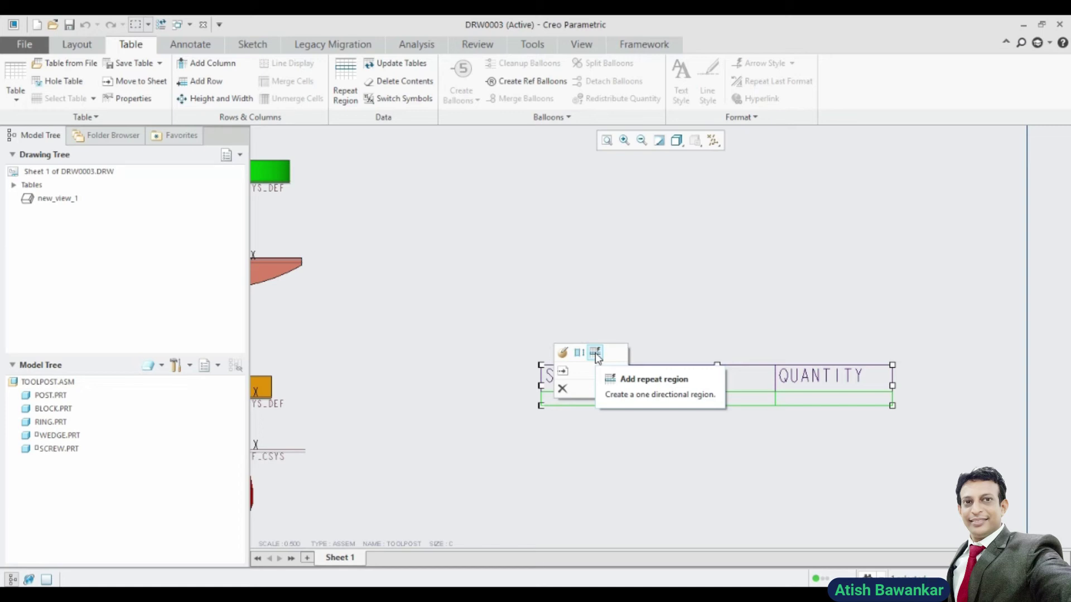
{"action": "left_click", "coordinate": [595, 354]}
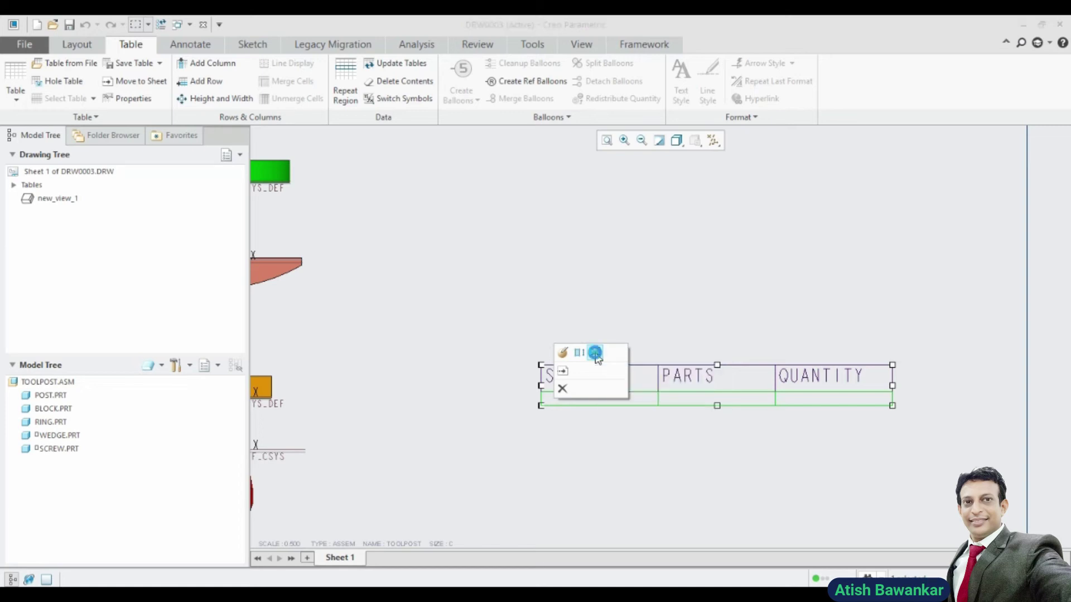
{"action": "left_click", "coordinate": [602, 453]}
{"action": "left_click", "coordinate": [593, 404]}
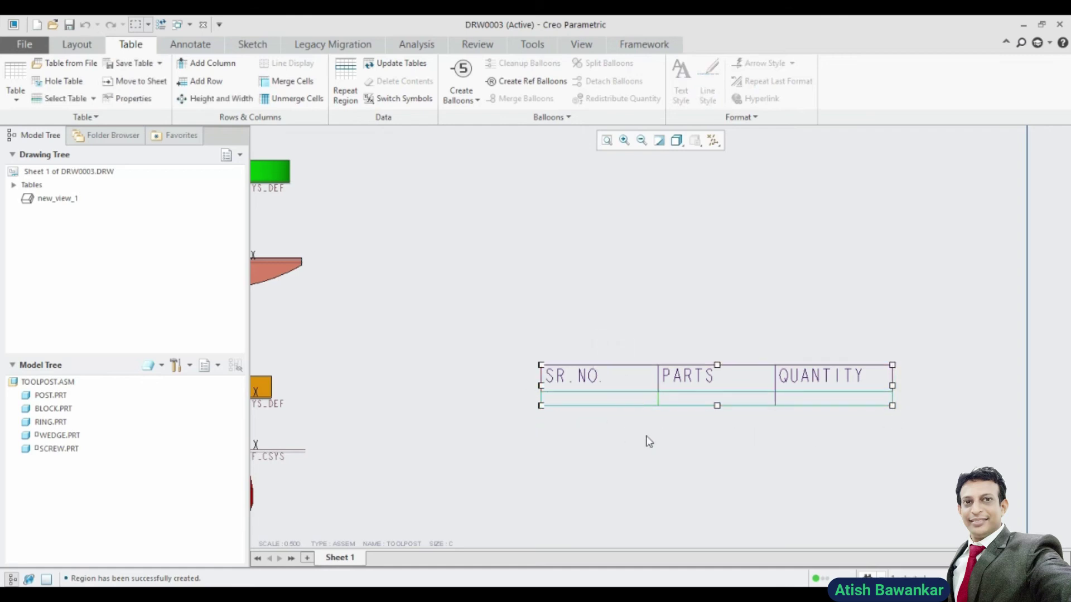
{"action": "scroll", "coordinate": [810, 430], "scroll_direction": "up", "scroll_amount": 1}
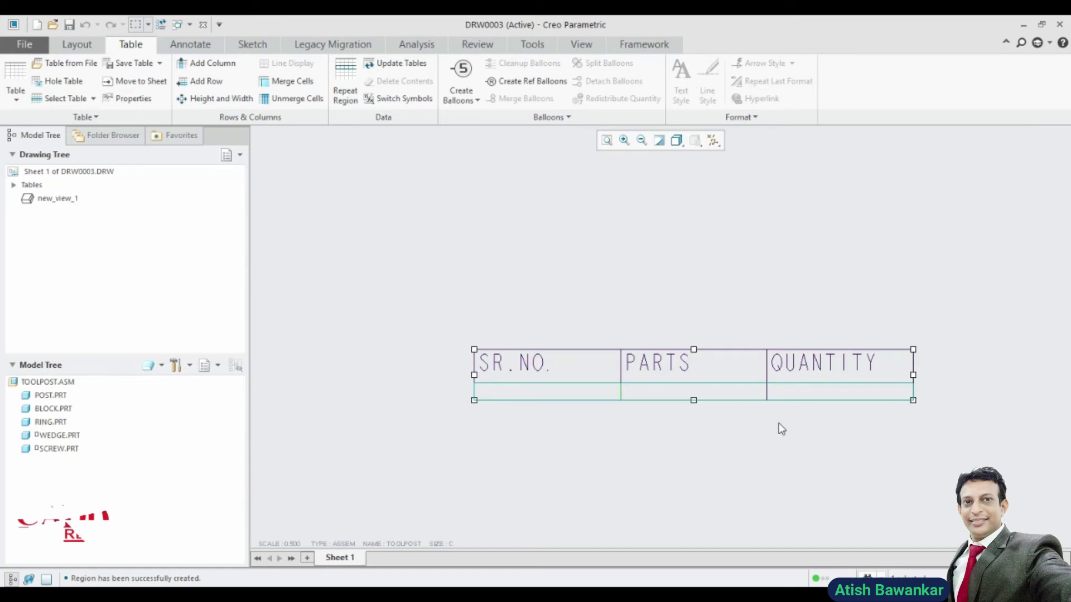
{"action": "left_click", "coordinate": [642, 435]}
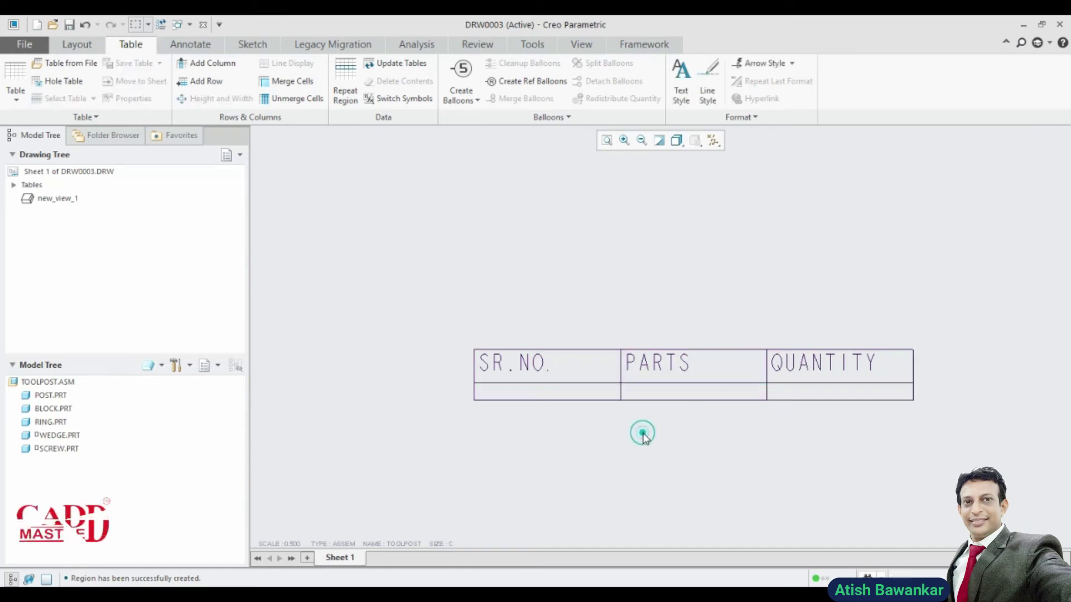
Assign the report symbol rpt.index to the cell below the SR.NO. heading
{"action": "double_click", "coordinate": [526, 395]}
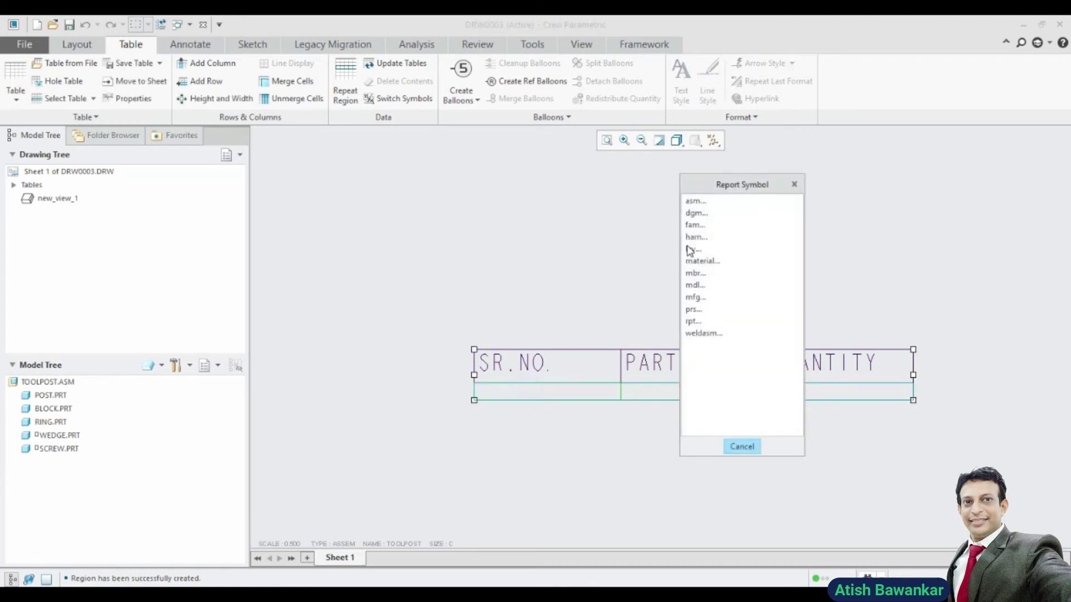
{"action": "left_click_drag", "start_coordinate": [733, 191], "coordinate": [747, 228]}
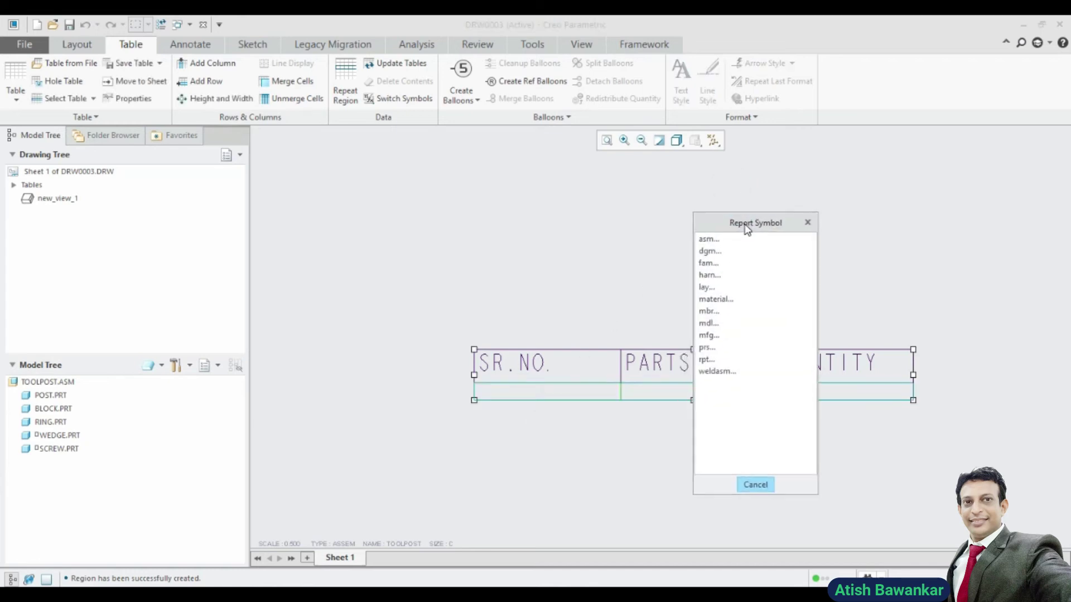
{"action": "left_click", "coordinate": [705, 359]}
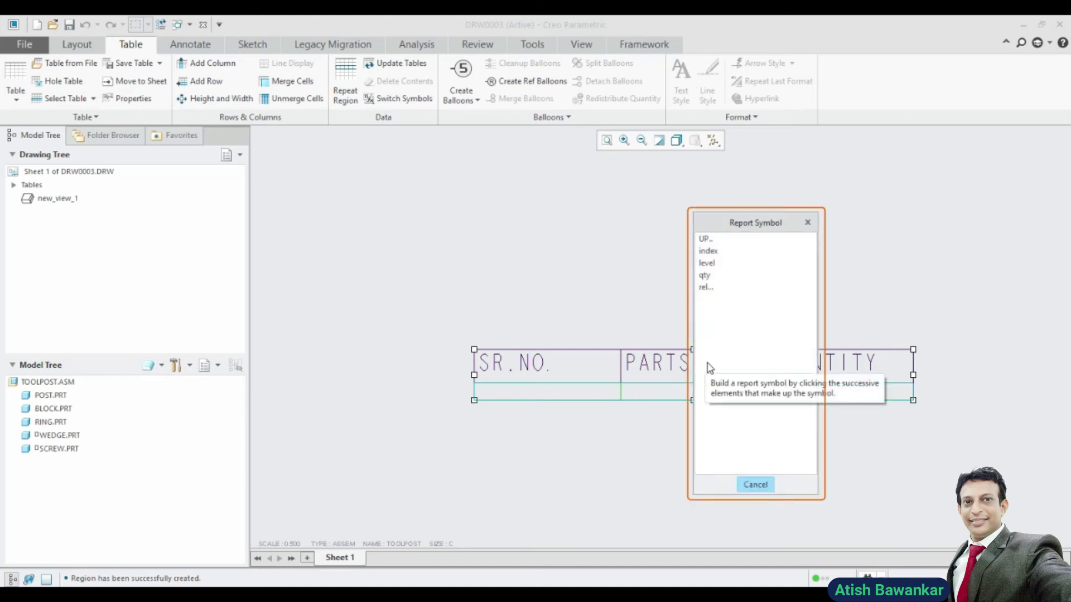
{"action": "left_click", "coordinate": [708, 251]}
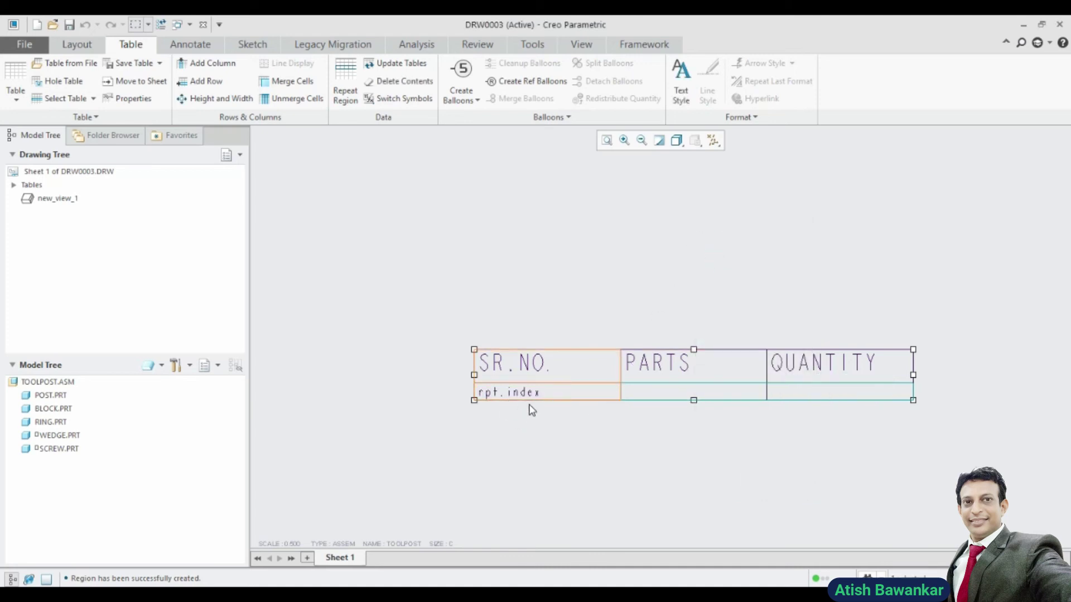
Assign the report symbol asm.mbr.name to the cell below the PARTS heading
{"action": "double_click", "coordinate": [658, 397]}
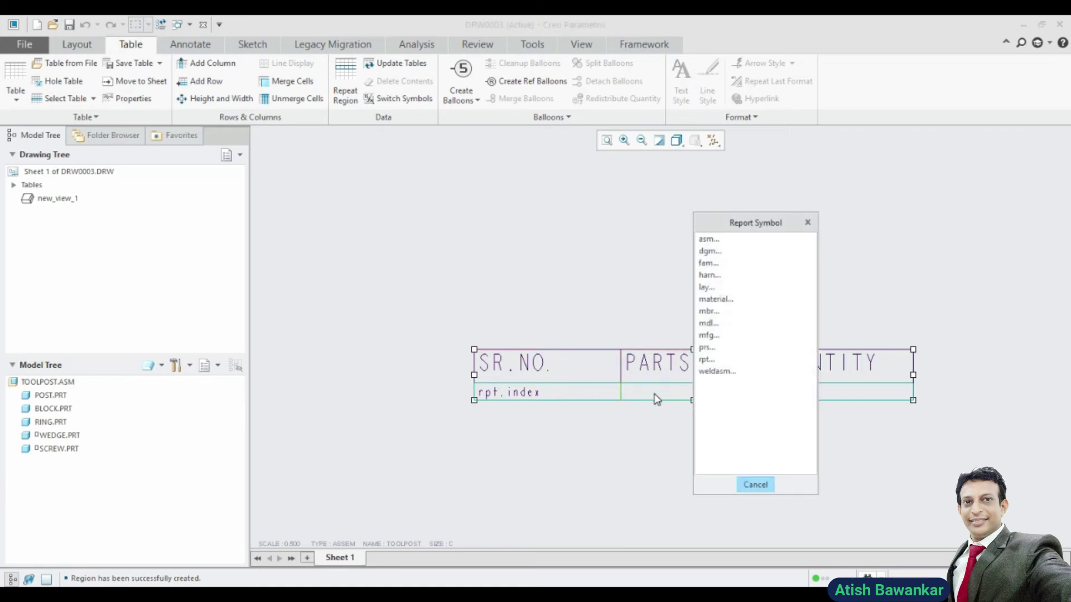
{"action": "left_click", "coordinate": [708, 239]}
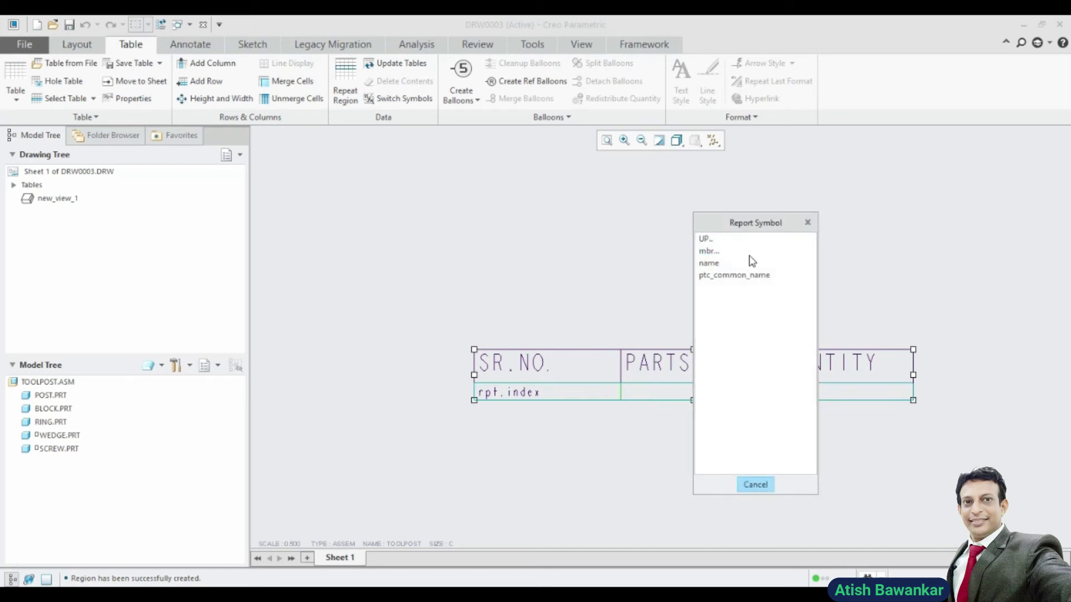
{"action": "left_click", "coordinate": [717, 252]}
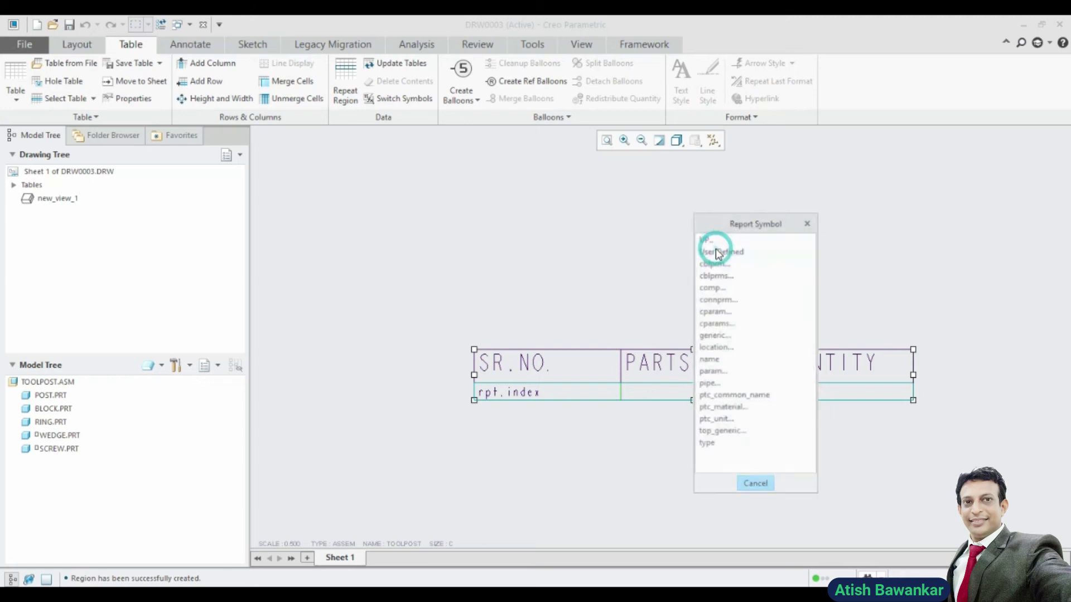
{"action": "left_click", "coordinate": [710, 360]}
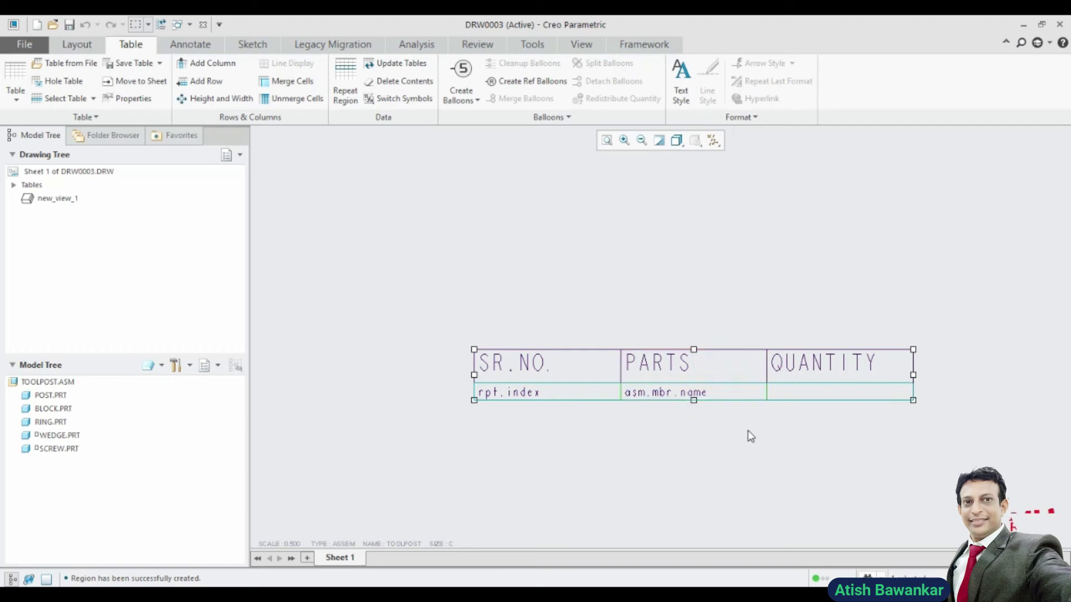
Assign the report symbol rpt.qty to the cell below the QUANTITY heading
{"action": "double_click", "coordinate": [792, 395]}
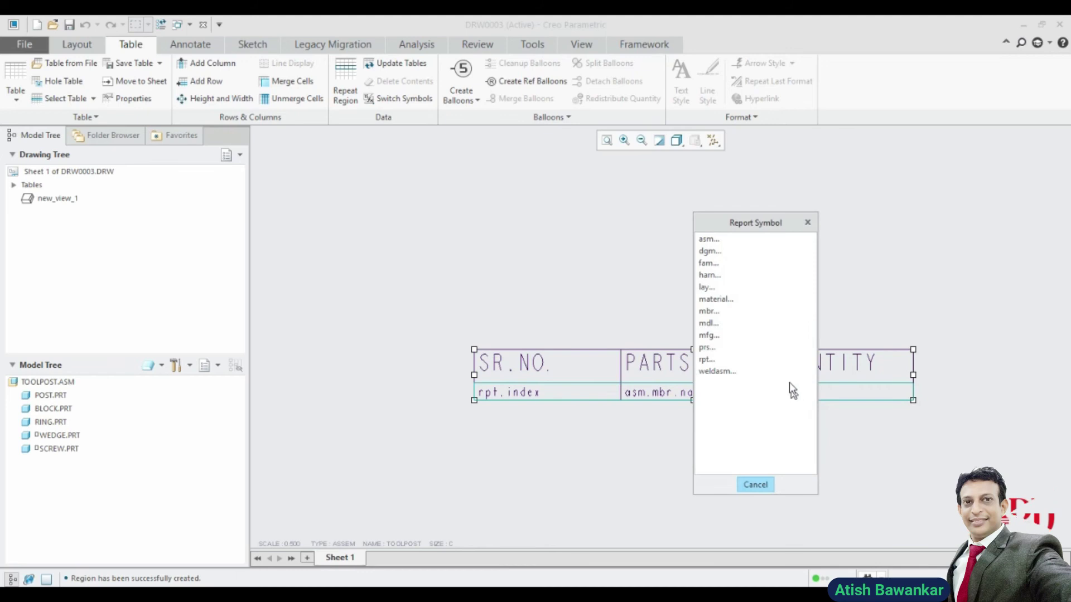
{"action": "left_click", "coordinate": [711, 361]}
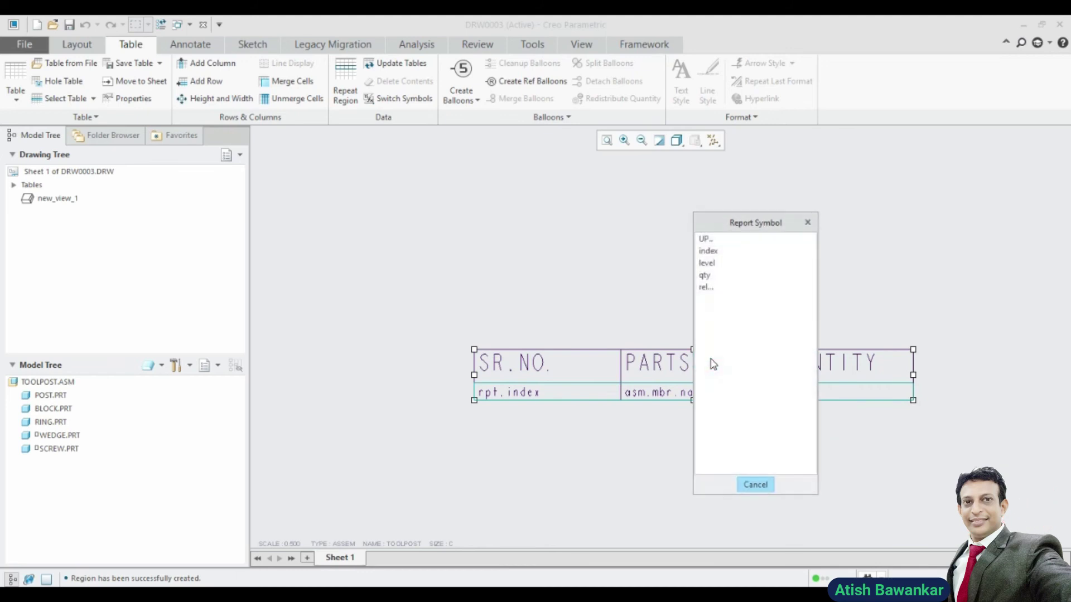
{"action": "left_click", "coordinate": [705, 276]}
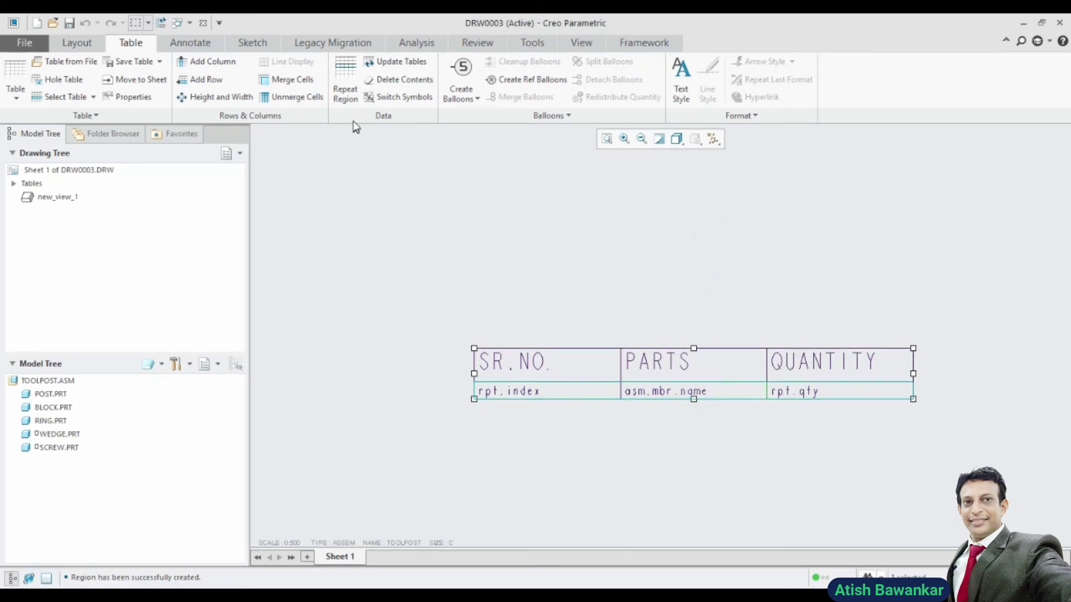
Set the lower row's repeat region attribute to No Duplicates and finish the region settings so the table fills in
{"action": "left_click", "coordinate": [341, 89]}
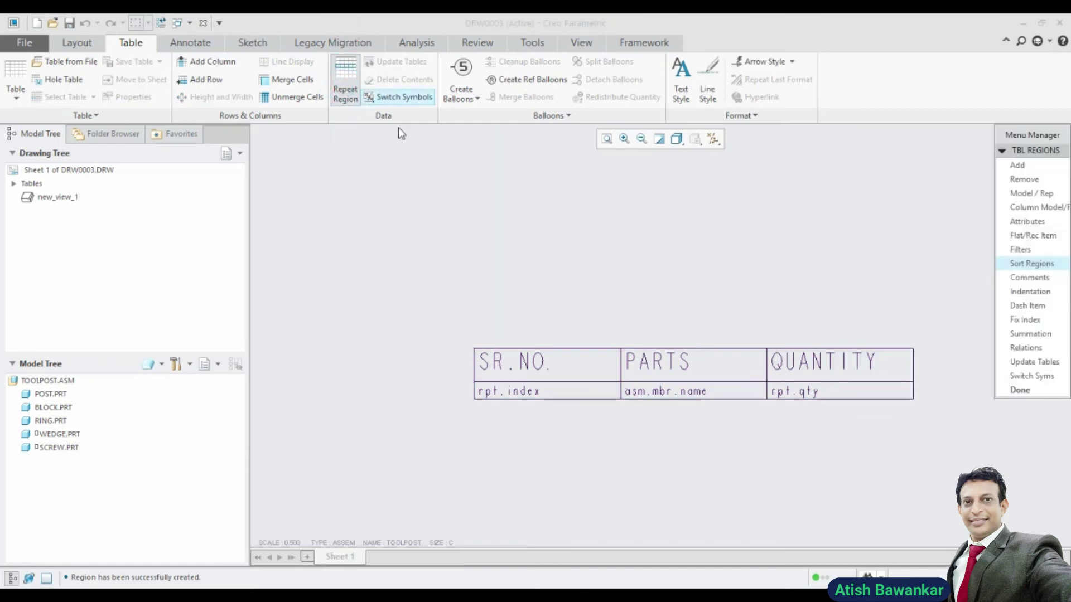
{"action": "left_click", "coordinate": [566, 385]}
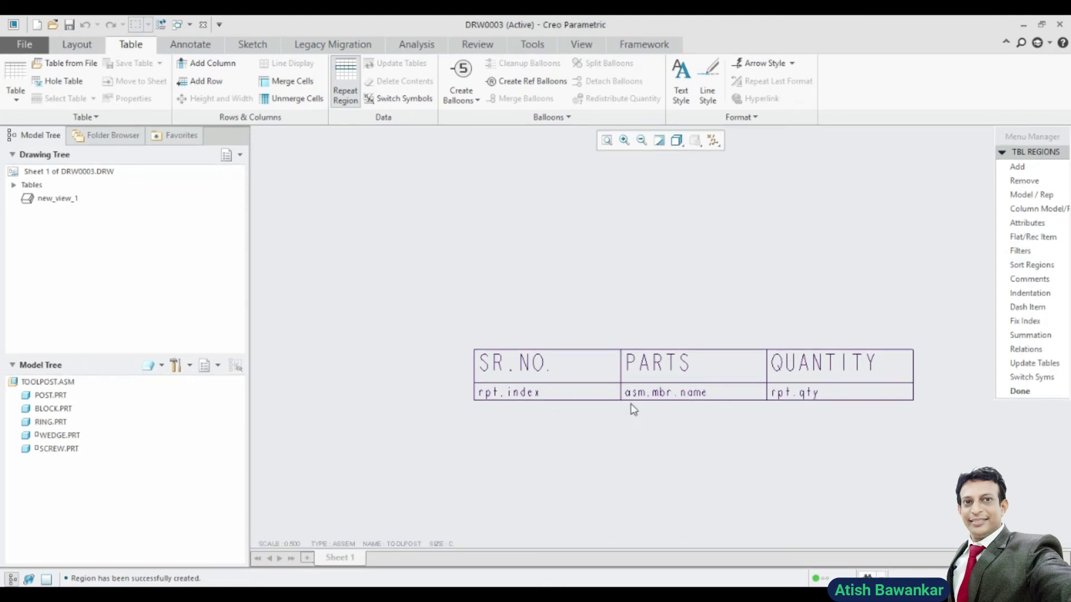
{"action": "left_click", "coordinate": [1036, 223]}
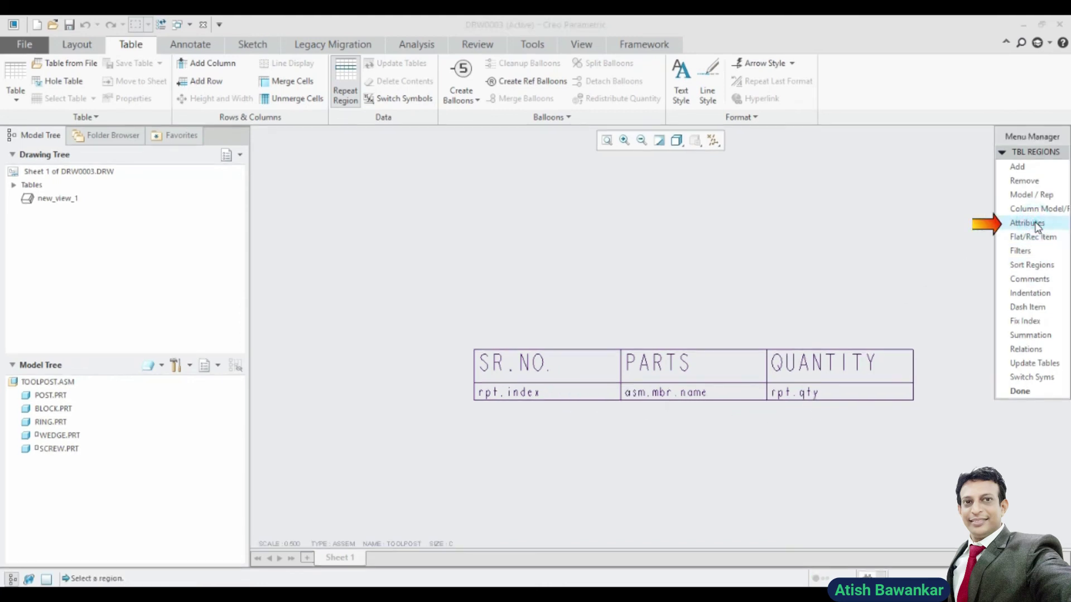
{"action": "left_click", "coordinate": [569, 403]}
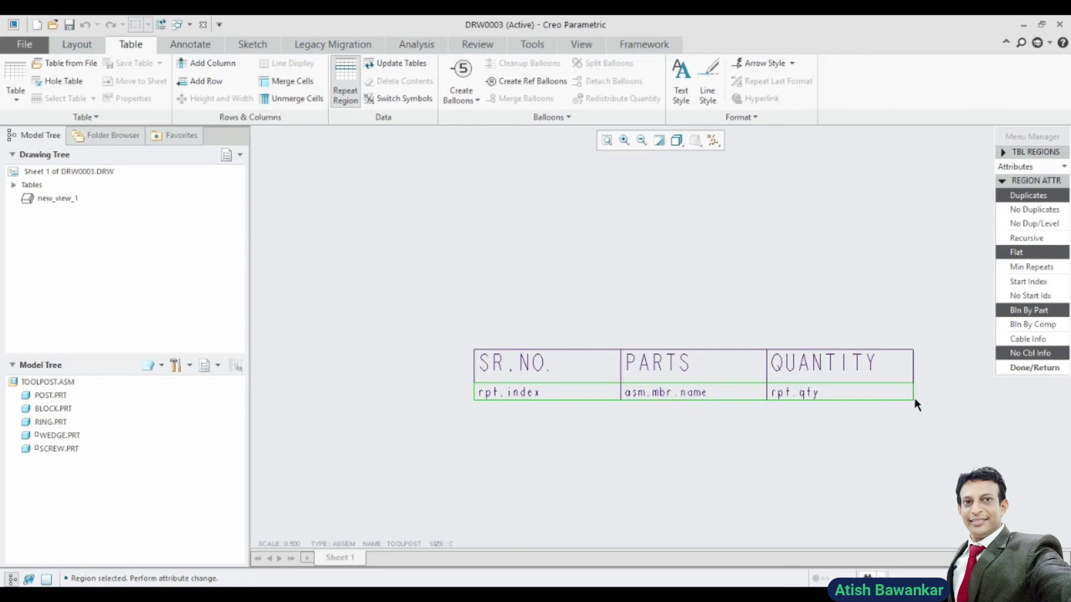
{"action": "left_click", "coordinate": [1010, 210]}
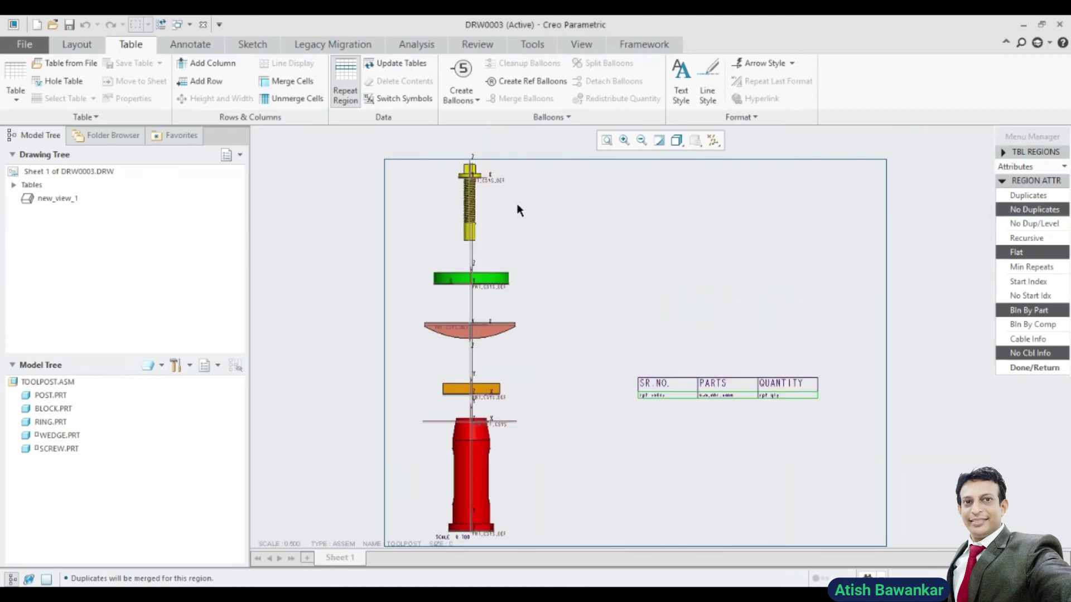
{"action": "scroll", "coordinate": [679, 467], "scroll_direction": "up", "scroll_amount": 4}
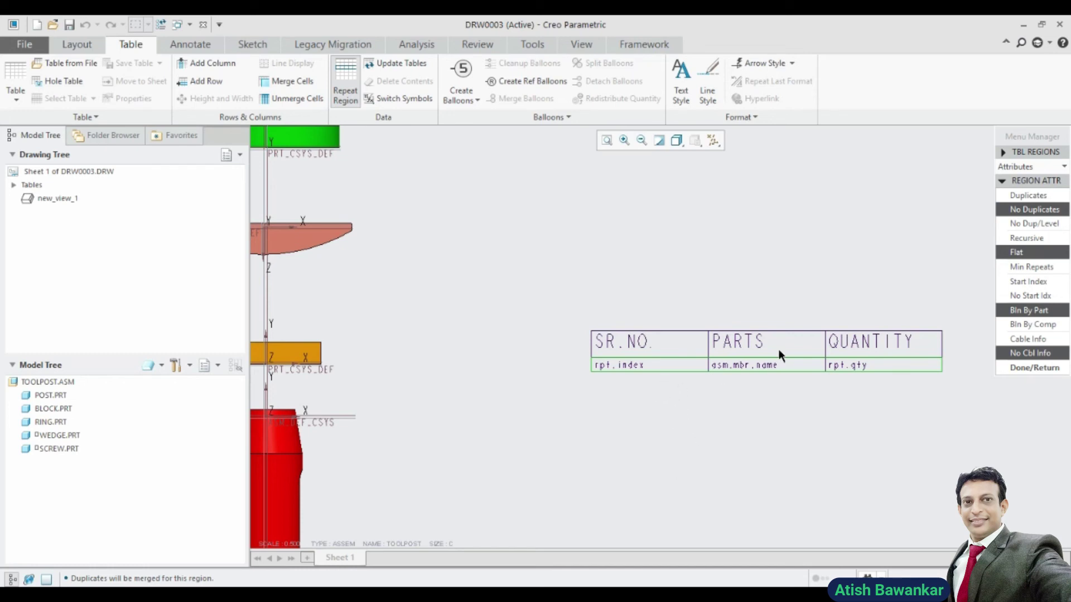
{"action": "left_click", "coordinate": [1000, 217]}
{"action": "scroll", "coordinate": [468, 398], "scroll_direction": "up", "scroll_amount": 2}
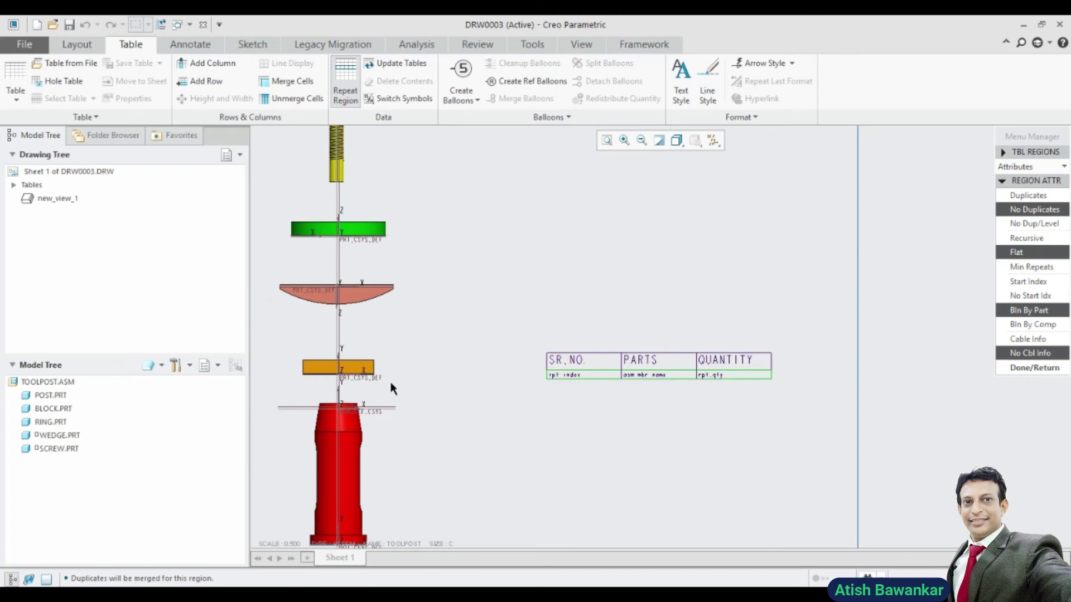
{"action": "scroll", "coordinate": [766, 376], "scroll_direction": "down", "scroll_amount": 2}
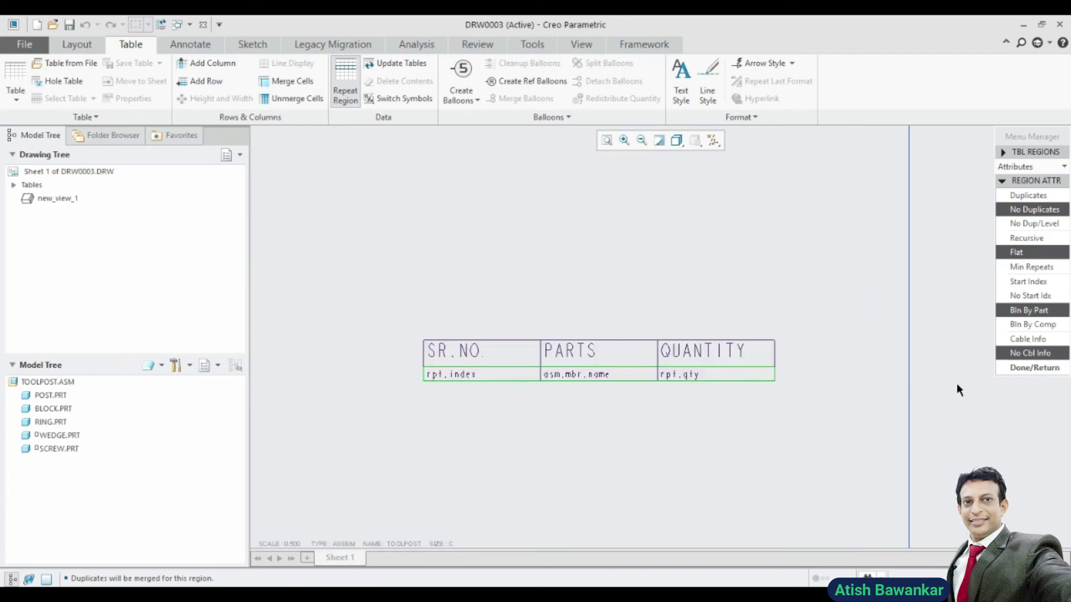
{"action": "left_click", "coordinate": [1033, 371]}
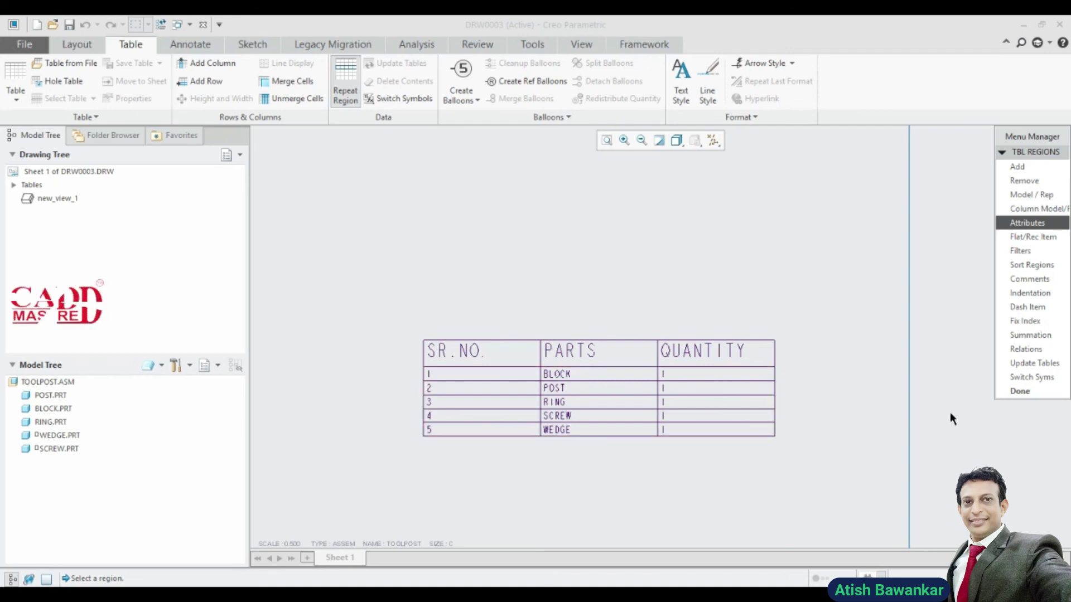
{"action": "left_click", "coordinate": [1020, 391]}
{"action": "scroll", "coordinate": [556, 485], "scroll_direction": "up", "scroll_amount": 3}
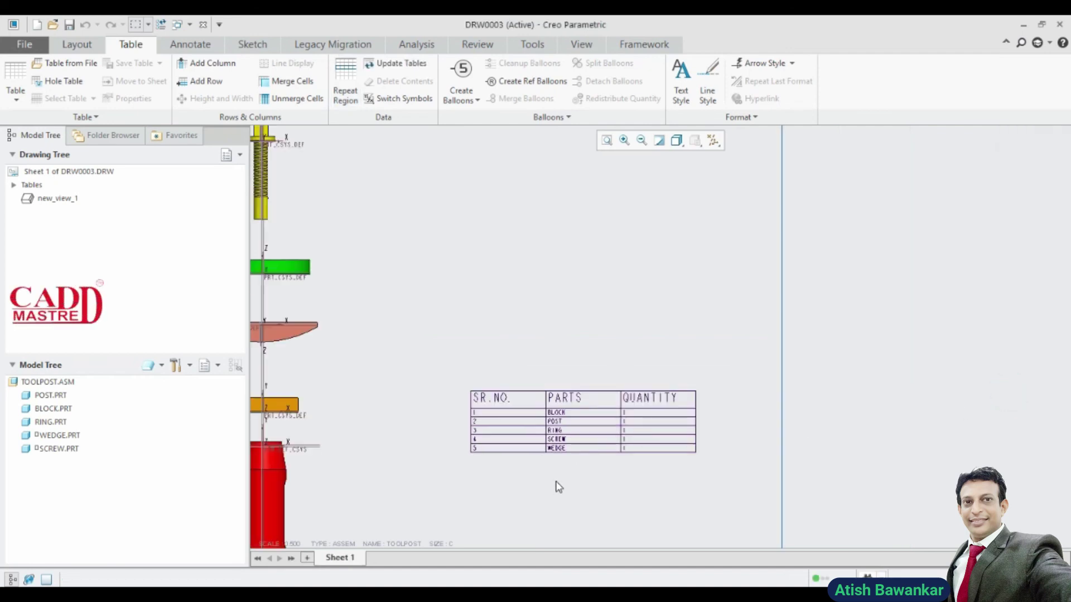
Create BOM balloons by view on the exploded front view of the toolpost assembly
{"action": "scroll", "coordinate": [506, 505], "scroll_direction": "down", "scroll_amount": 5}
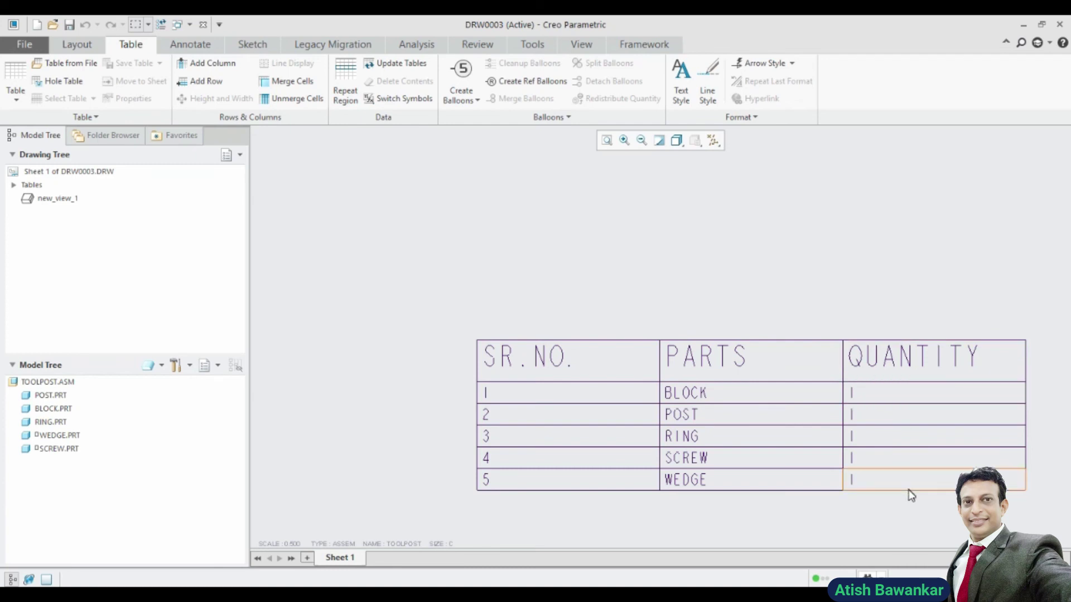
{"action": "scroll", "coordinate": [815, 507], "scroll_direction": "up", "scroll_amount": 5}
{"action": "middle_click_drag", "start_coordinate": [636, 509], "coordinate": [606, 419]}
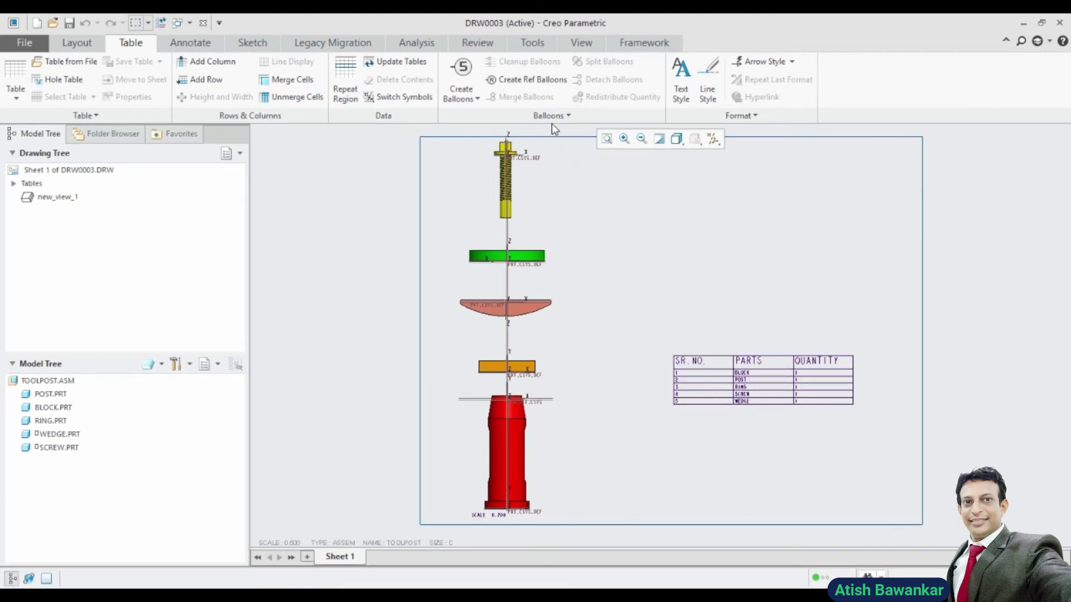
{"action": "left_click", "coordinate": [466, 91]}
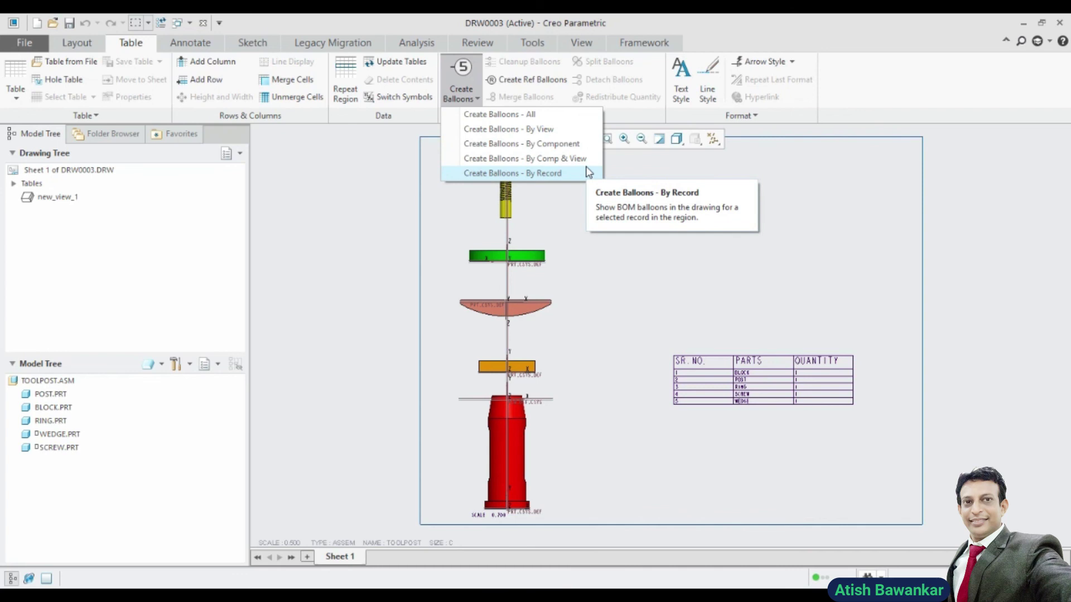
{"action": "left_click", "coordinate": [562, 130]}
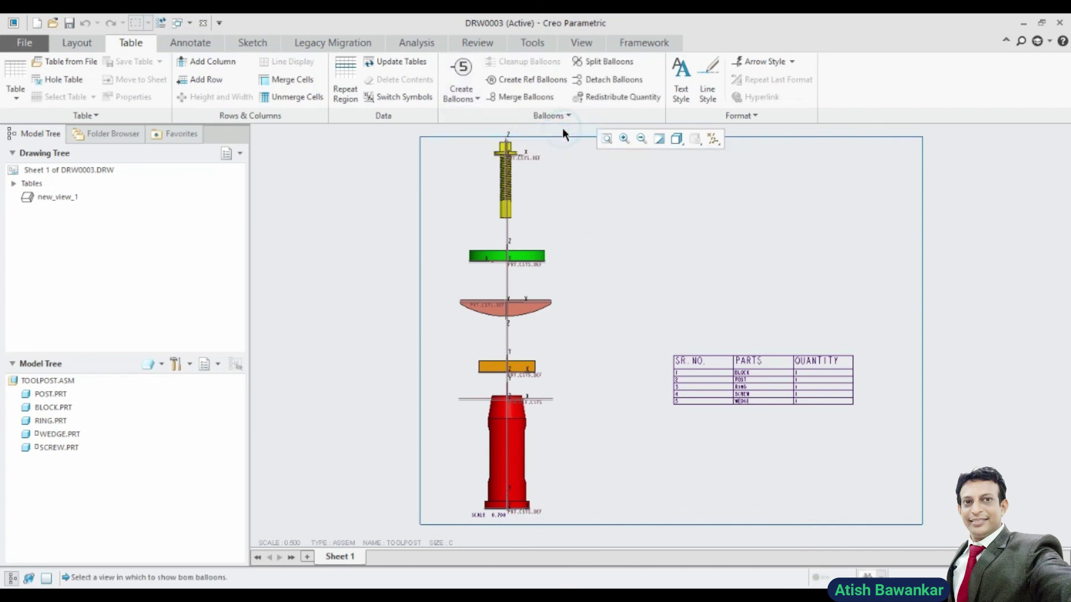
{"action": "left_click", "coordinate": [553, 200]}
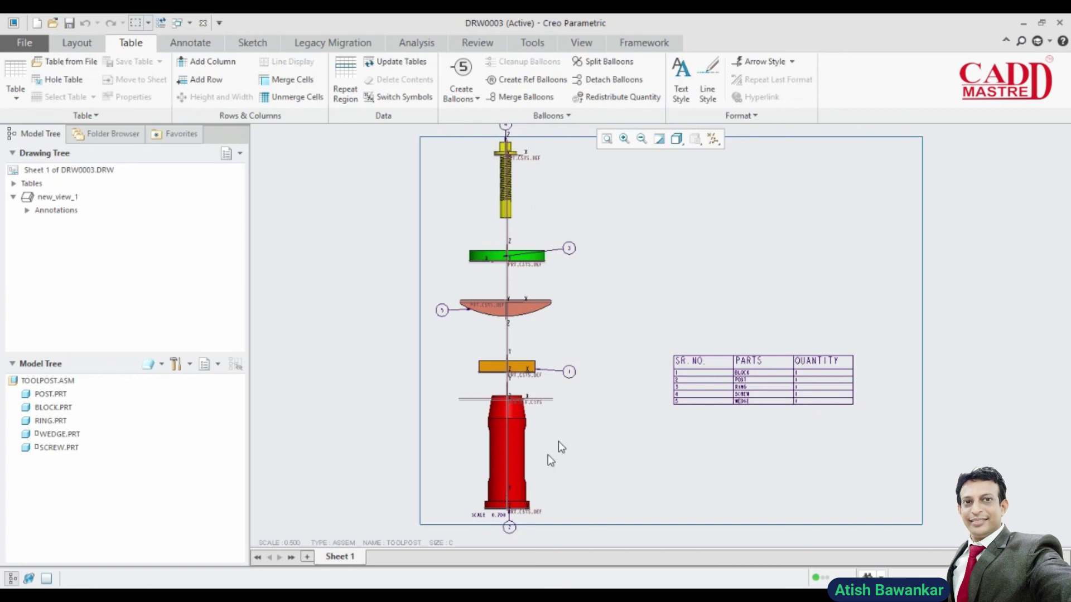
Move balloon 4 from above the screw to the right of it, inside the sheet border
{"action": "scroll", "coordinate": [564, 218], "scroll_direction": "down", "scroll_amount": 2}
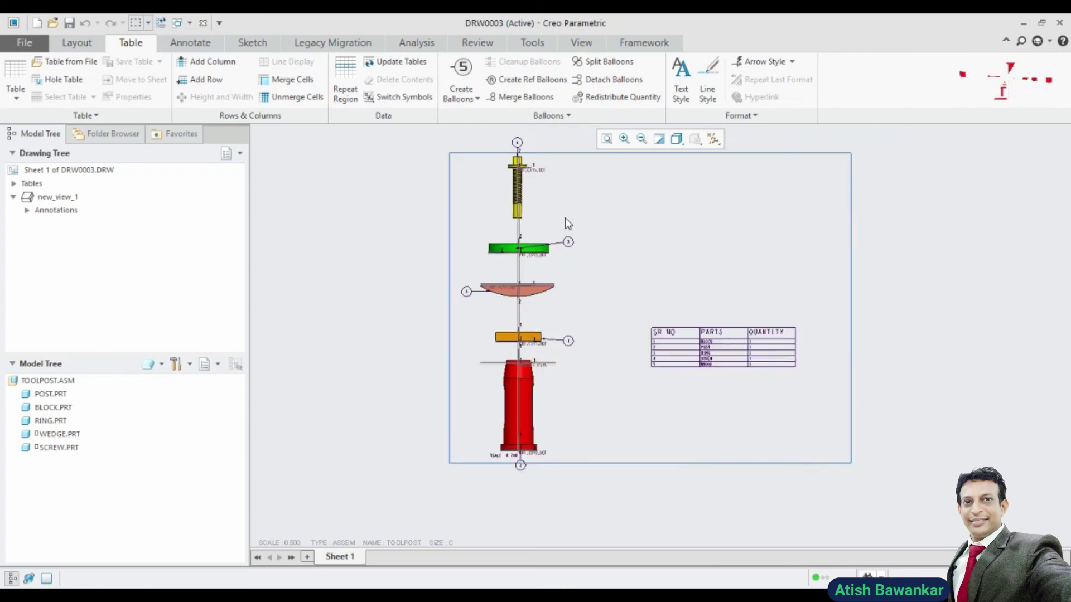
{"action": "scroll", "coordinate": [548, 125], "scroll_direction": "up", "scroll_amount": 2}
{"action": "scroll", "coordinate": [552, 172], "scroll_direction": "up", "scroll_amount": 1}
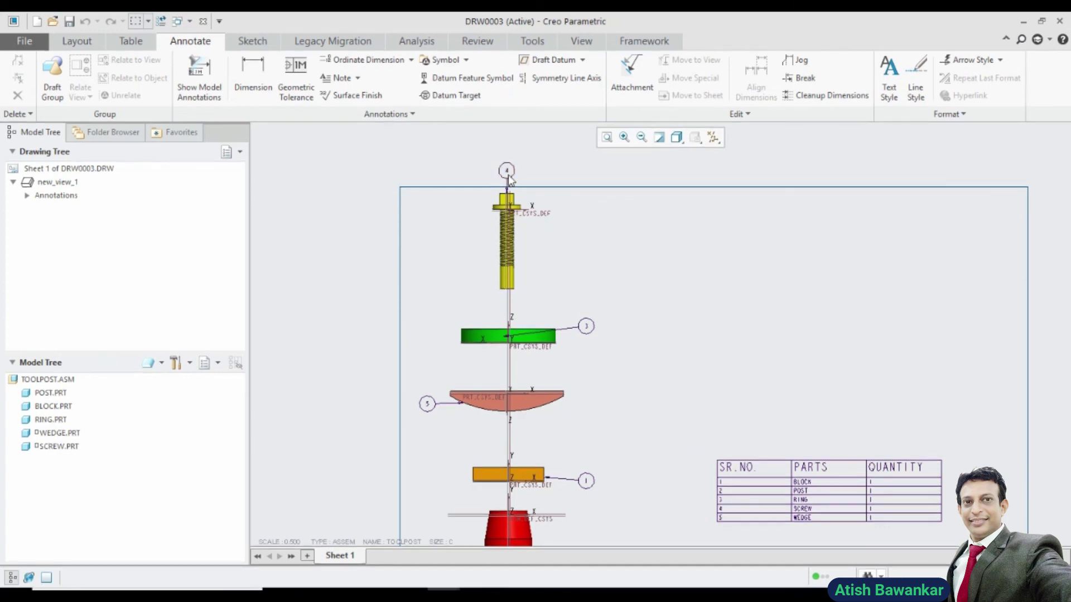
{"action": "left_click", "coordinate": [507, 170]}
{"action": "left_click_drag", "start_coordinate": [506, 169], "coordinate": [596, 235]}
{"action": "left_click", "coordinate": [600, 272]}
Move balloon 5 to the right side of the wedge and reattach its leader to the wedge's right edge
{"action": "scroll", "coordinate": [553, 481], "scroll_direction": "up", "scroll_amount": 2}
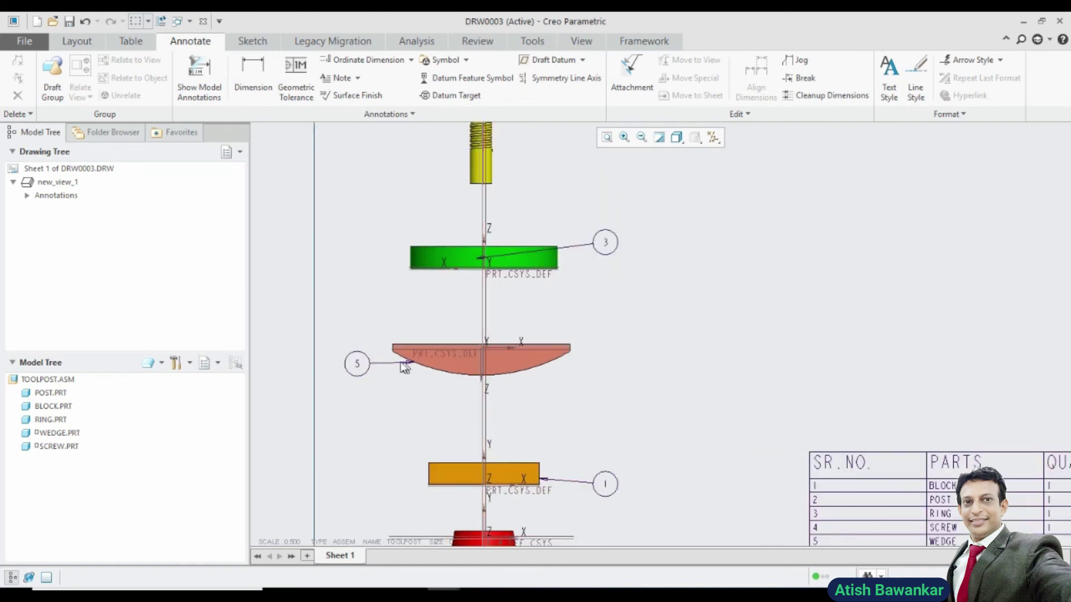
{"action": "left_click", "coordinate": [356, 367]}
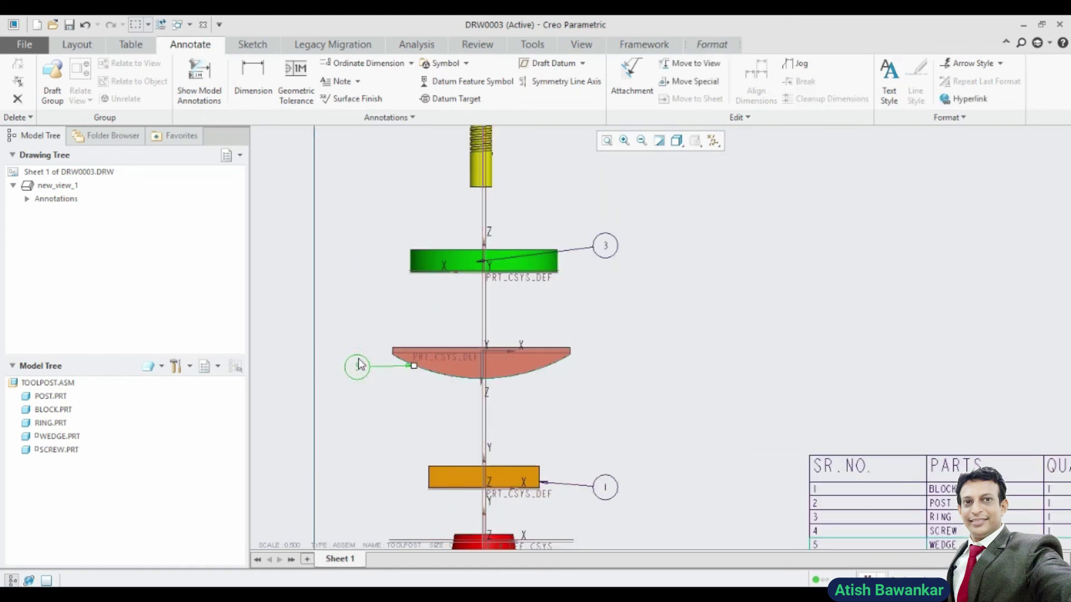
{"action": "left_click_drag", "start_coordinate": [357, 366], "coordinate": [635, 317]}
{"action": "left_click_drag", "start_coordinate": [419, 368], "coordinate": [574, 349]}
Move balloon 2 from below the post to the right of it, inside the sheet border
{"action": "scroll", "coordinate": [602, 401], "scroll_direction": "up", "scroll_amount": 5}
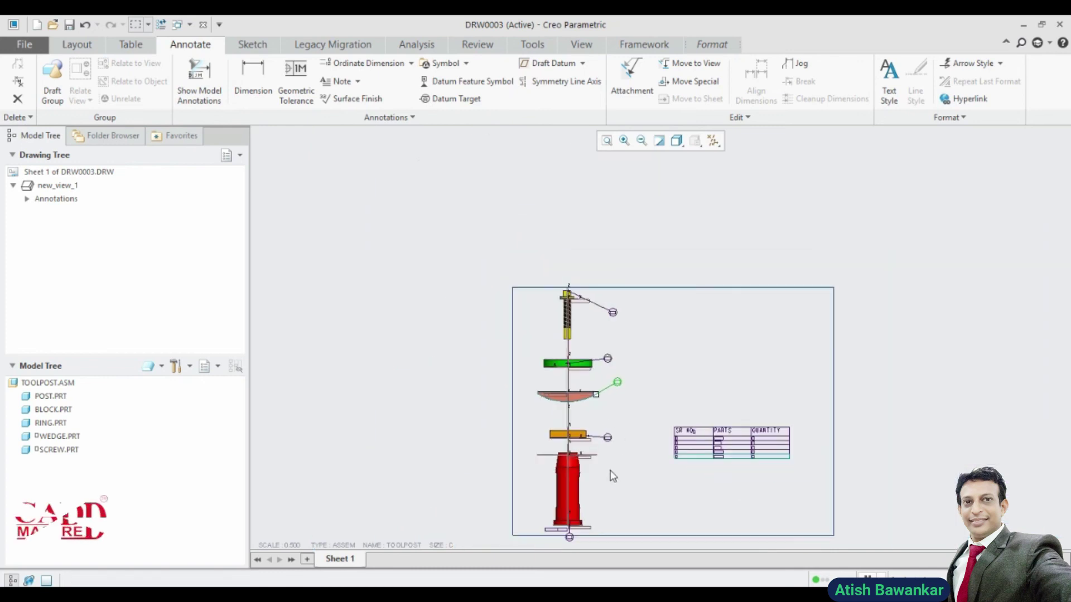
{"action": "middle_click_drag", "start_coordinate": [601, 495], "coordinate": [583, 402]}
{"action": "scroll", "coordinate": [584, 416], "scroll_direction": "down", "scroll_amount": 2}
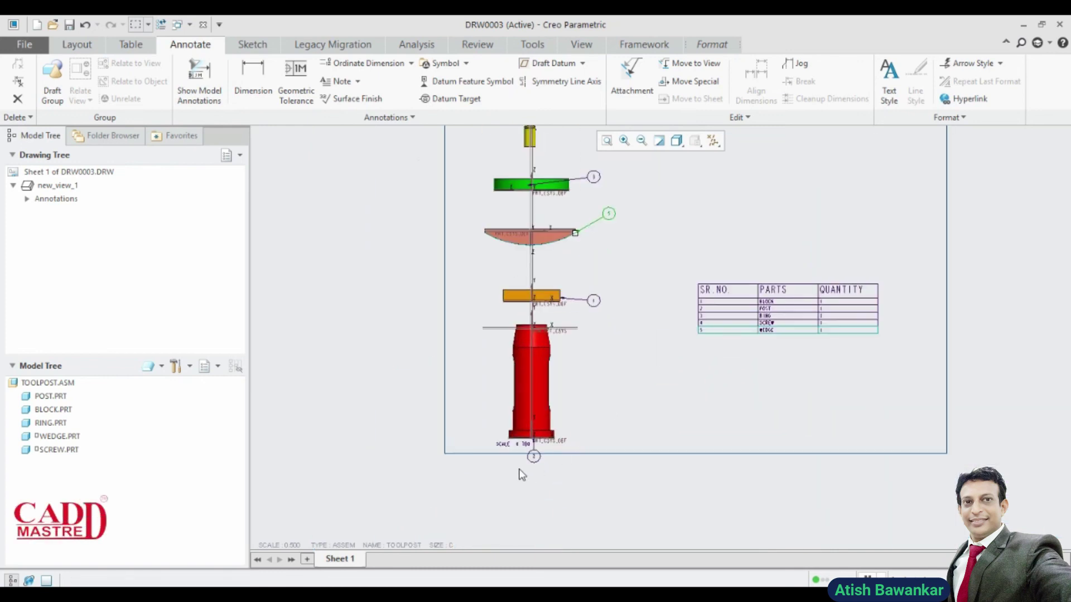
{"action": "left_click", "coordinate": [533, 458]}
{"action": "scroll", "coordinate": [533, 460], "scroll_direction": "down", "scroll_amount": 3}
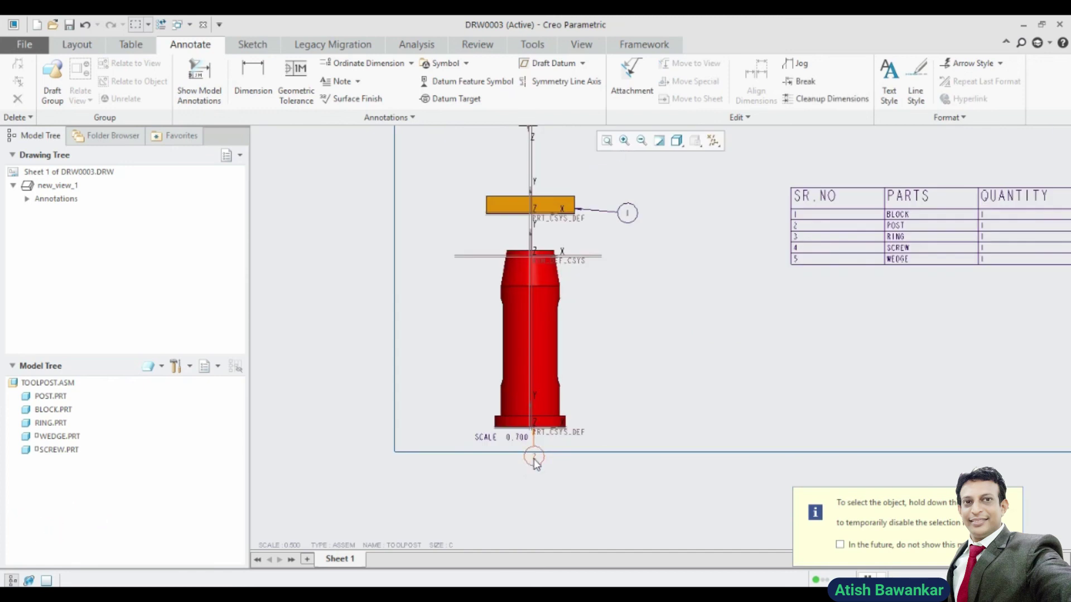
{"action": "left_click", "coordinate": [533, 459]}
{"action": "left_click_drag", "start_coordinate": [533, 458], "coordinate": [676, 327]}
Examine the balloon numbers on the exploded view against the SR.NO. entries in the parts table
{"action": "scroll", "coordinate": [697, 329], "scroll_direction": "up", "scroll_amount": 4}
{"action": "middle_click_drag", "start_coordinate": [724, 234], "coordinate": [680, 291]}
{"action": "scroll", "coordinate": [646, 204], "scroll_direction": "down", "scroll_amount": 3}
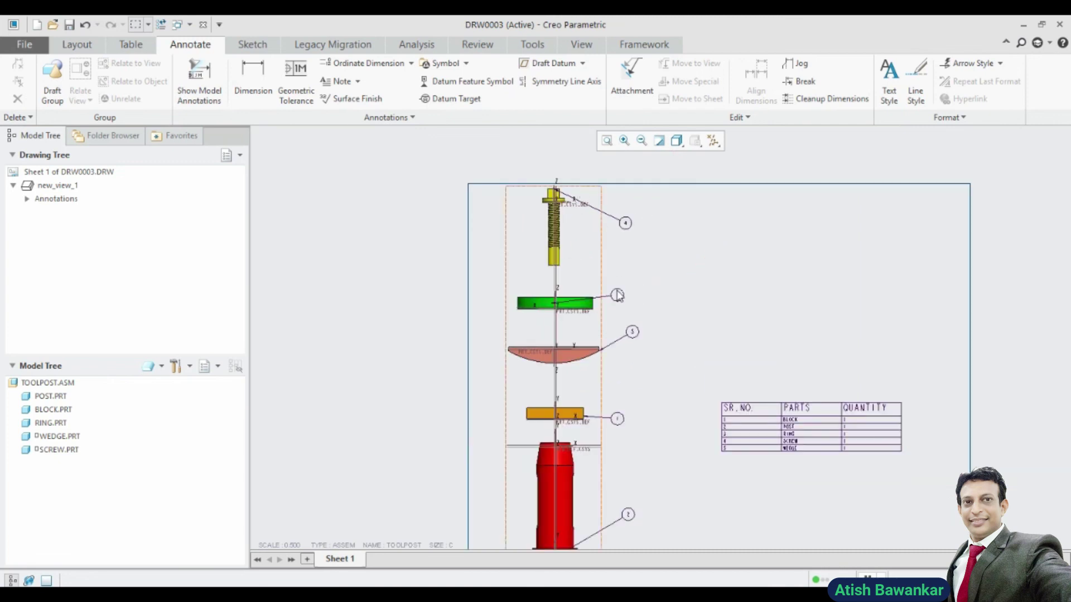
{"action": "scroll", "coordinate": [650, 466], "scroll_direction": "up", "scroll_amount": 2}
{"action": "middle_click_drag", "start_coordinate": [674, 476], "coordinate": [606, 448]}
{"action": "scroll", "coordinate": [564, 285], "scroll_direction": "down", "scroll_amount": 3}
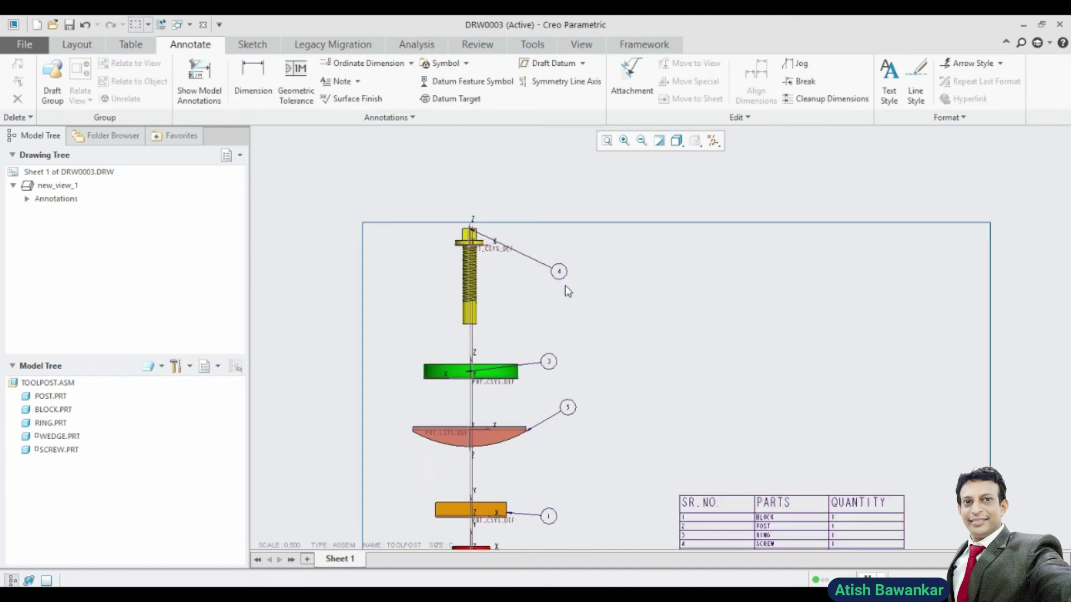
{"action": "scroll", "coordinate": [564, 471], "scroll_direction": "up", "scroll_amount": 2}
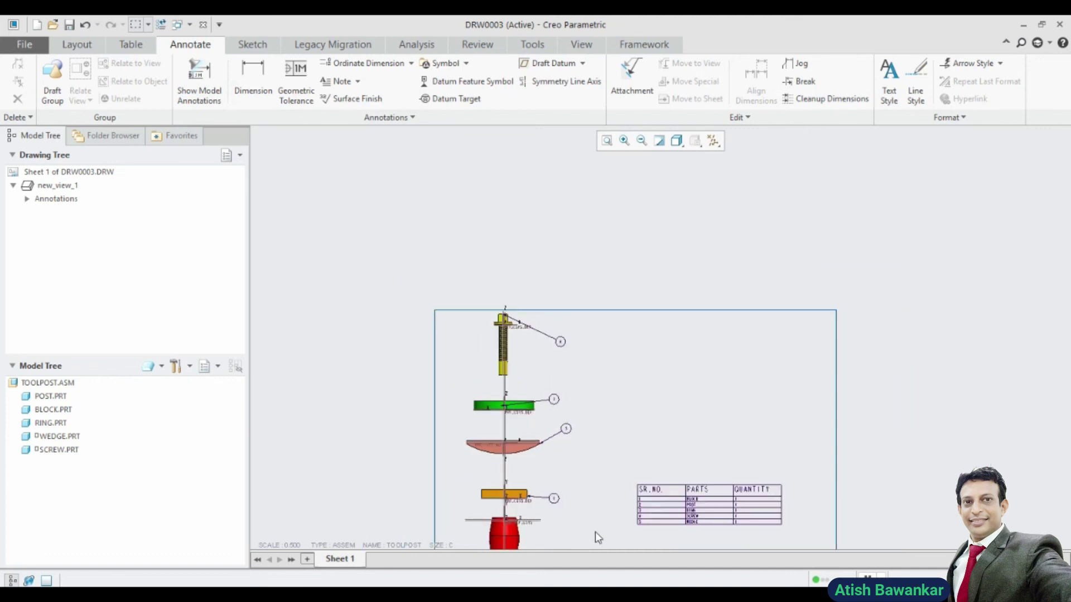
{"action": "scroll", "coordinate": [651, 511], "scroll_direction": "down", "scroll_amount": 3}
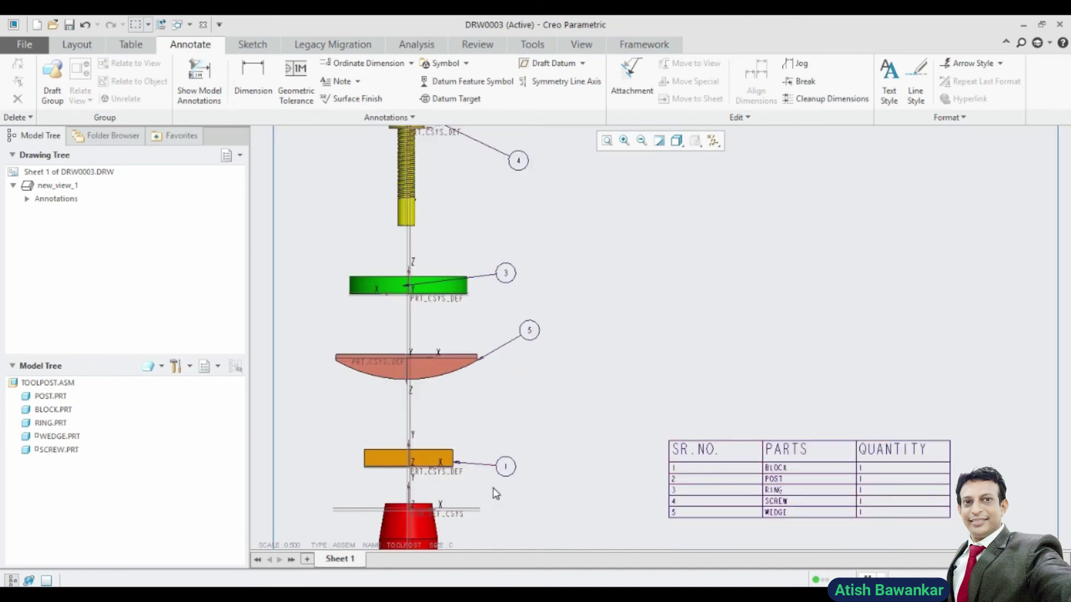
{"action": "scroll", "coordinate": [493, 494], "scroll_direction": "down", "scroll_amount": 2}
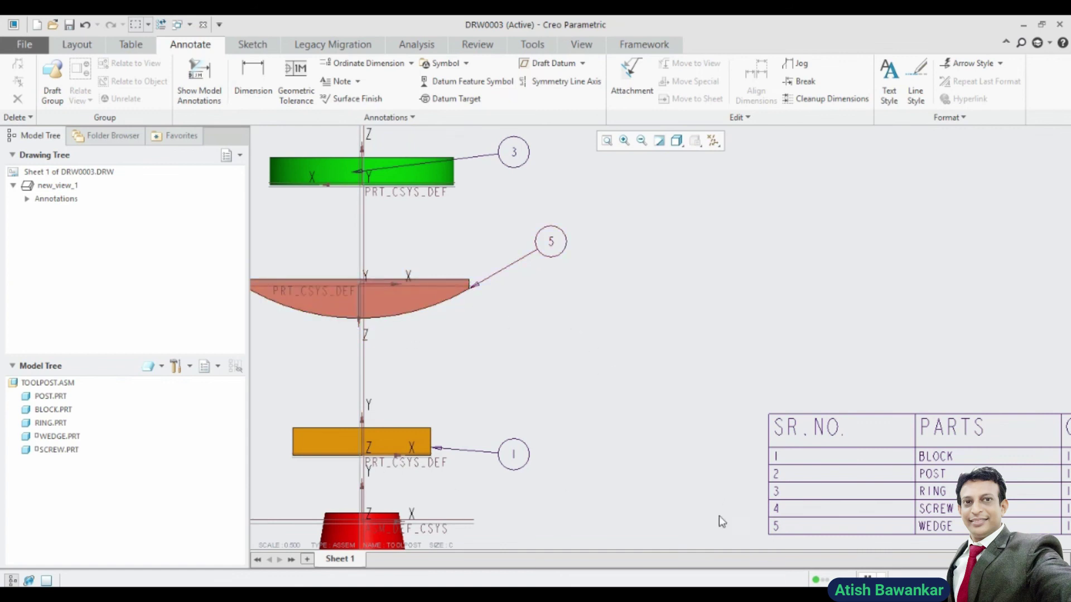
{"action": "mouse_move", "coordinate": [758, 345]}
{"action": "middle_mouse_down"}
{"action": "mouse_move", "coordinate": [622, 303]}
{"action": "mouse_move", "coordinate": [611, 318]}
{"action": "middle_mouse_up"}
{"action": "scroll", "coordinate": [584, 482], "scroll_direction": "down", "scroll_amount": 2}
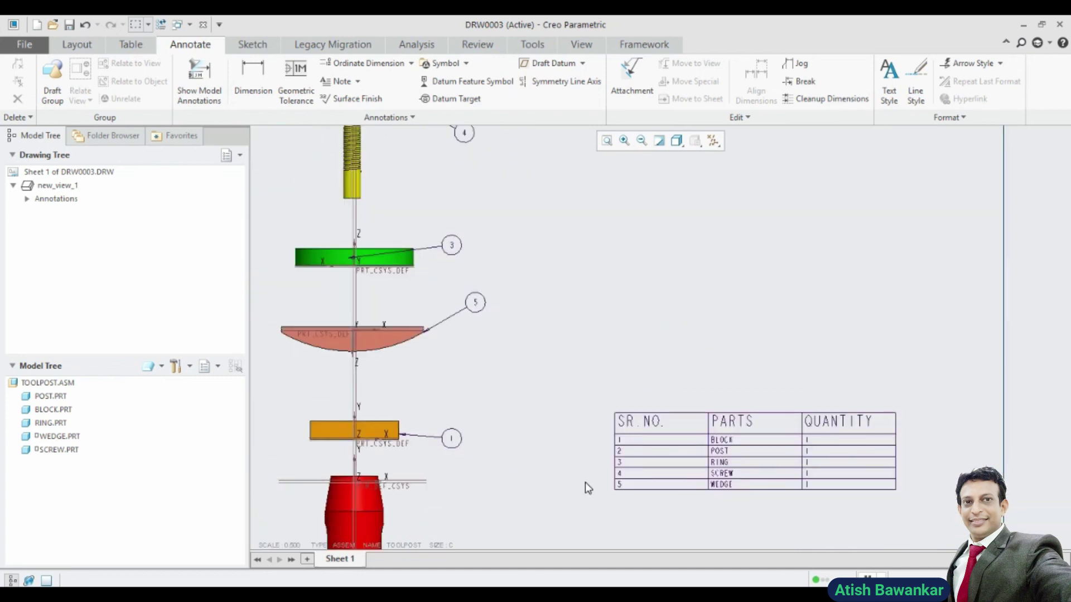
{"action": "scroll", "coordinate": [584, 482], "scroll_direction": "down", "scroll_amount": 2}
{"action": "scroll", "coordinate": [541, 429], "scroll_direction": "down", "scroll_amount": 1}
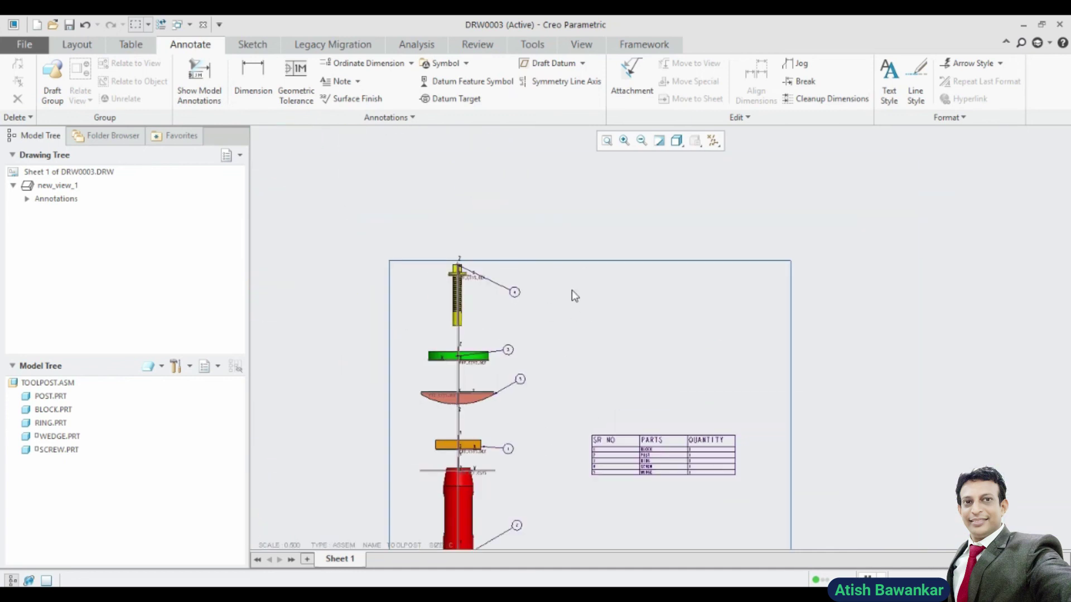
{"action": "mouse_move", "coordinate": [568, 442]}
{"action": "middle_mouse_down"}
{"action": "mouse_move", "coordinate": [612, 368]}
{"action": "mouse_move", "coordinate": [607, 377]}
{"action": "middle_mouse_up"}
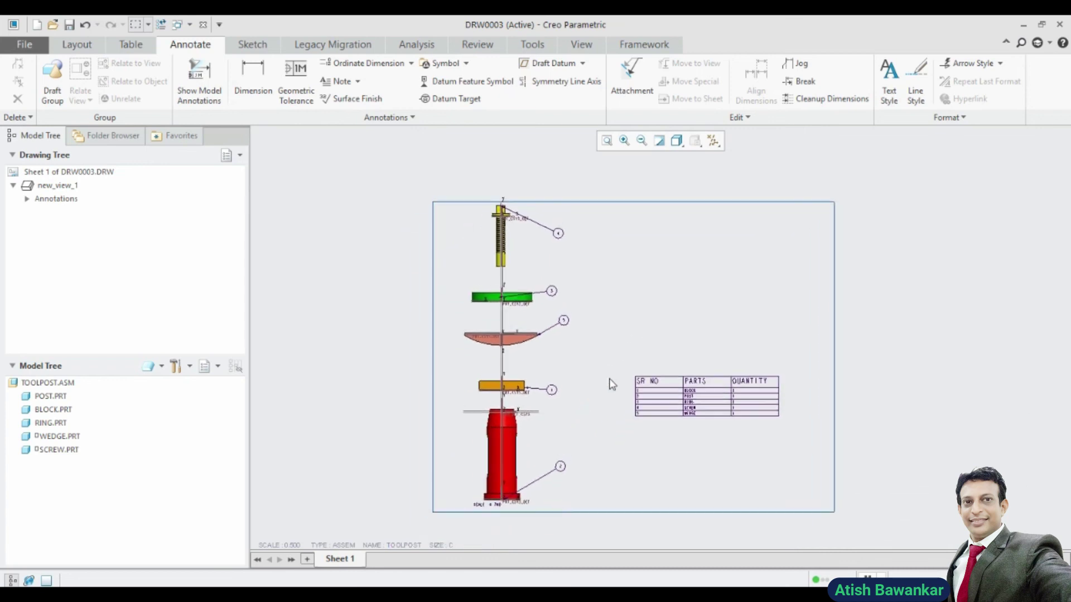